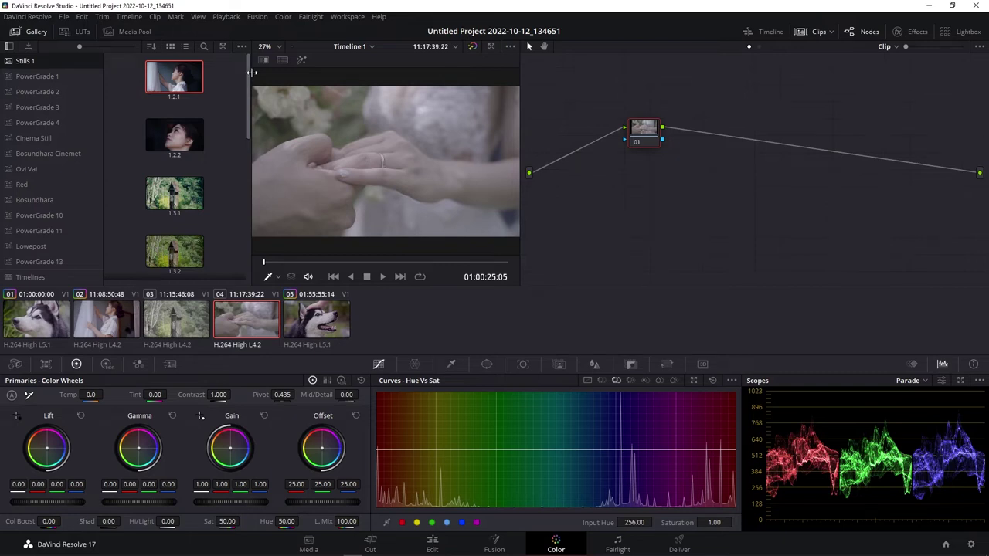
# Enlarge the viewer past the Gallery and move node 01 lower in the Node Editor.
pyautogui.moveTo(251, 72); pyautogui.dragTo(220, 72)
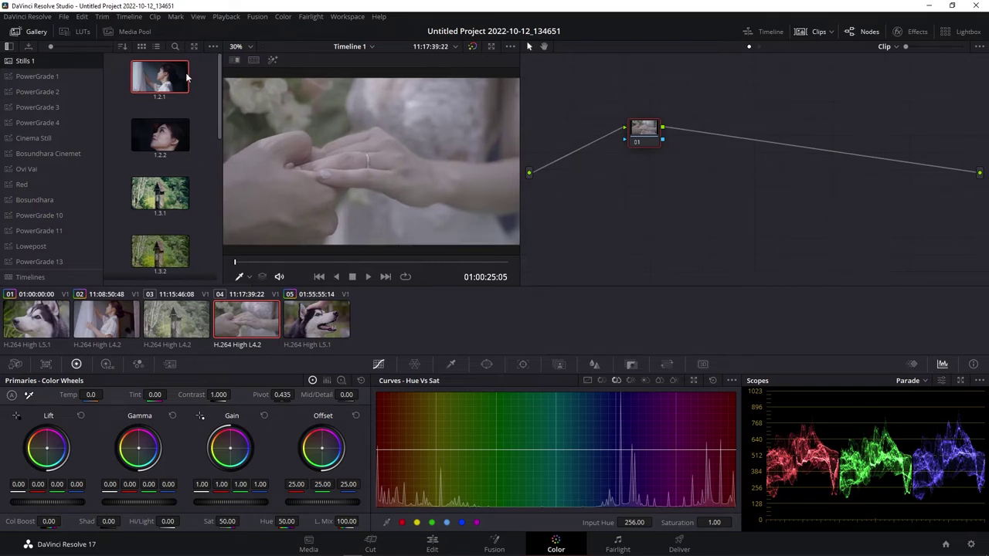
pyautogui.moveTo(653, 138)
pyautogui.mouseDown()
pyautogui.moveTo(641, 170)
pyautogui.moveTo(608, 182)
pyautogui.mouseUp()
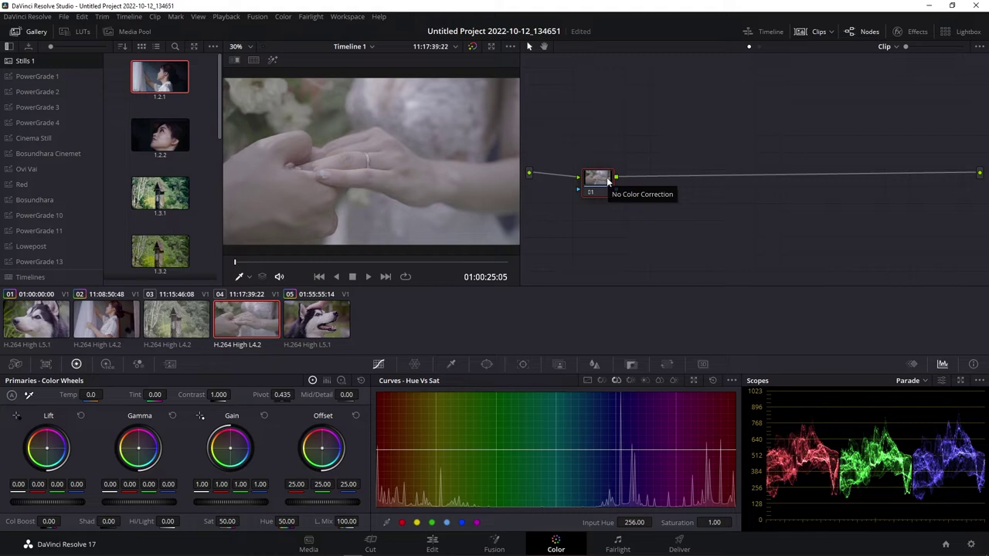
# Add three serial nodes after node 01 and label node 02 'Cst'.
pyautogui.hotkey('alt', 's')
pyautogui.hotkey('alt', 's')
pyautogui.hotkey('alt', 's')
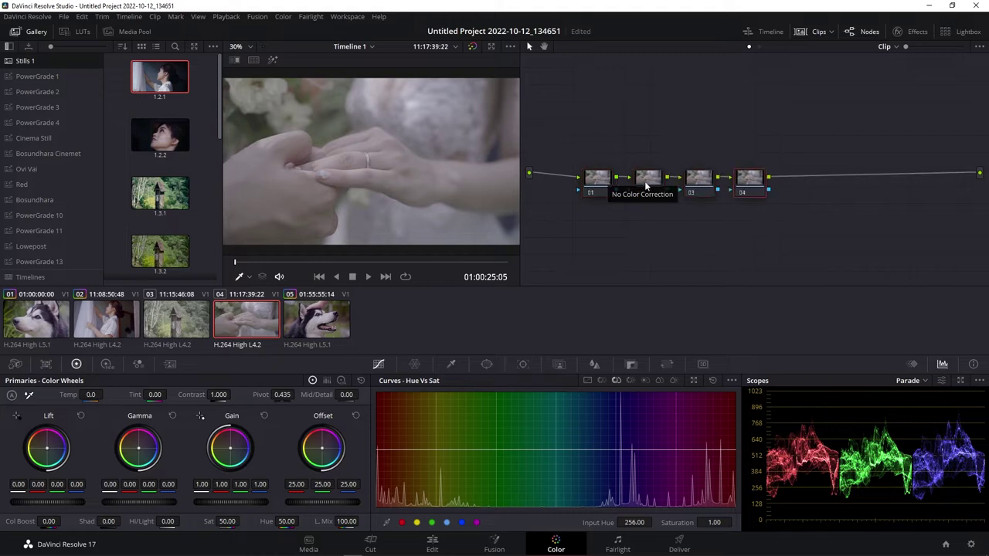
pyautogui.click(922, 32)
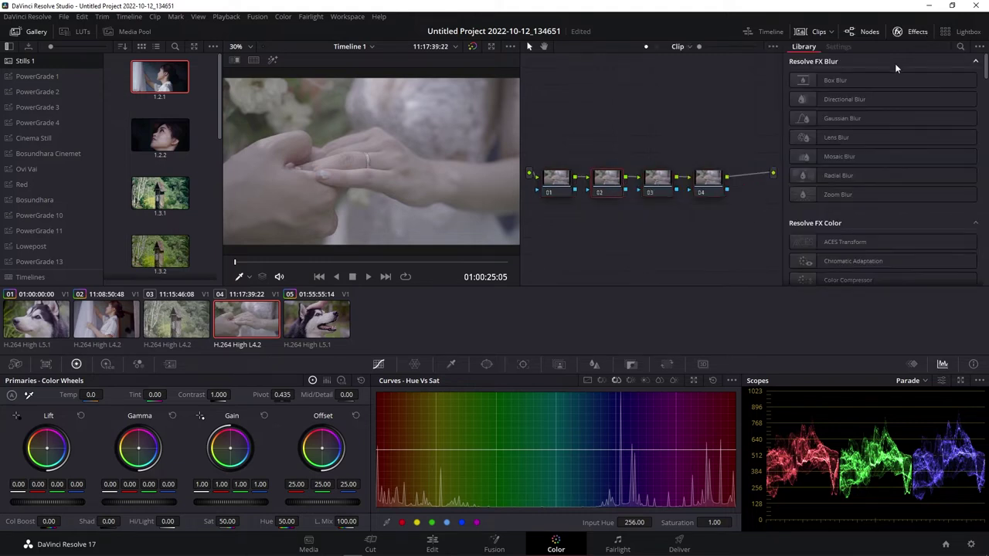
pyautogui.rightClick(598, 184)
pyautogui.click(617, 204)
pyautogui.write('c')
pyautogui.write('t')
# Find Color Space Transform in the Effects Library and apply it to node 02.
pyautogui.click(960, 47)
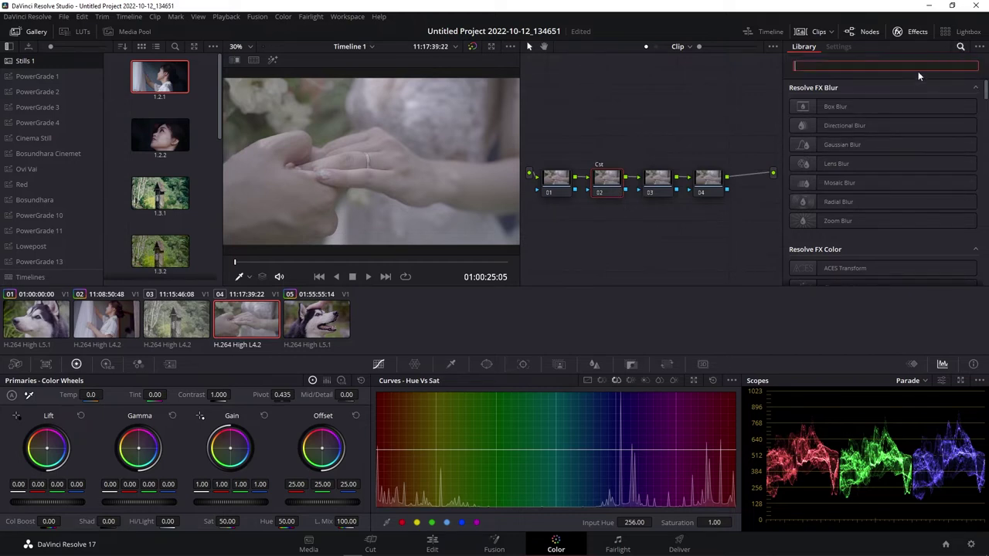
pyautogui.write('color')
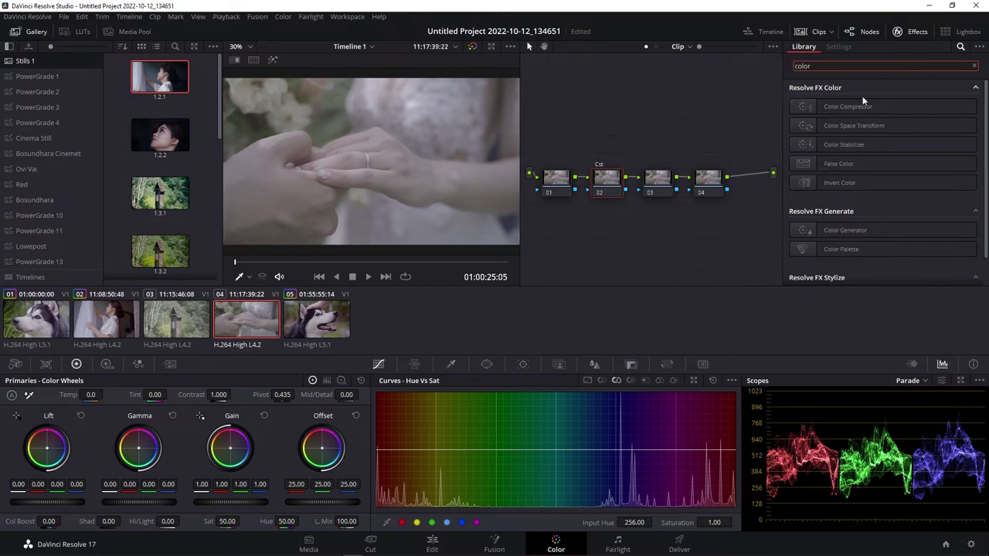
pyautogui.moveTo(853, 125); pyautogui.dragTo(612, 187)
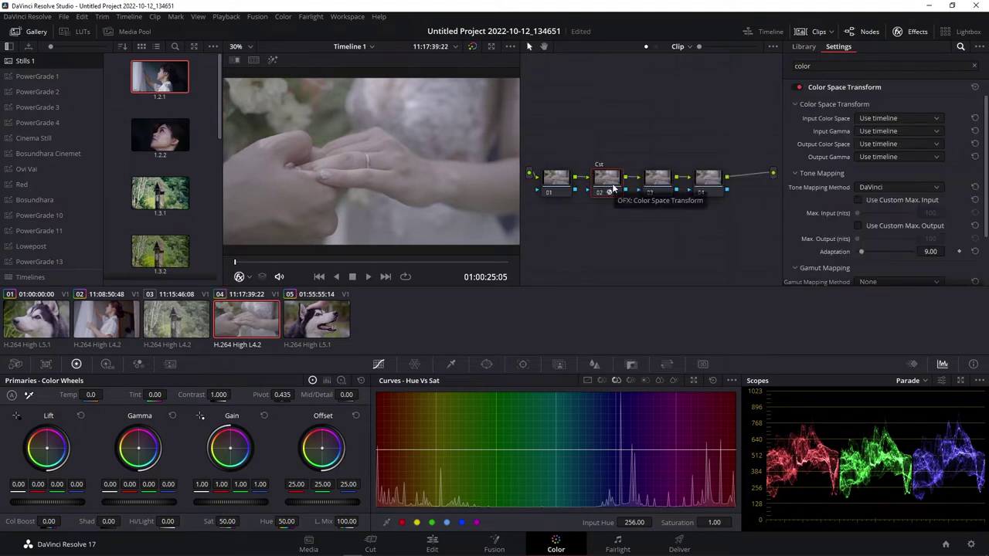
# Set the input color space to Sony S-Gamut3.Cine with Sony S-Log2 gamma.
pyautogui.click(898, 118)
pyautogui.scroll(-5, 885, 200)
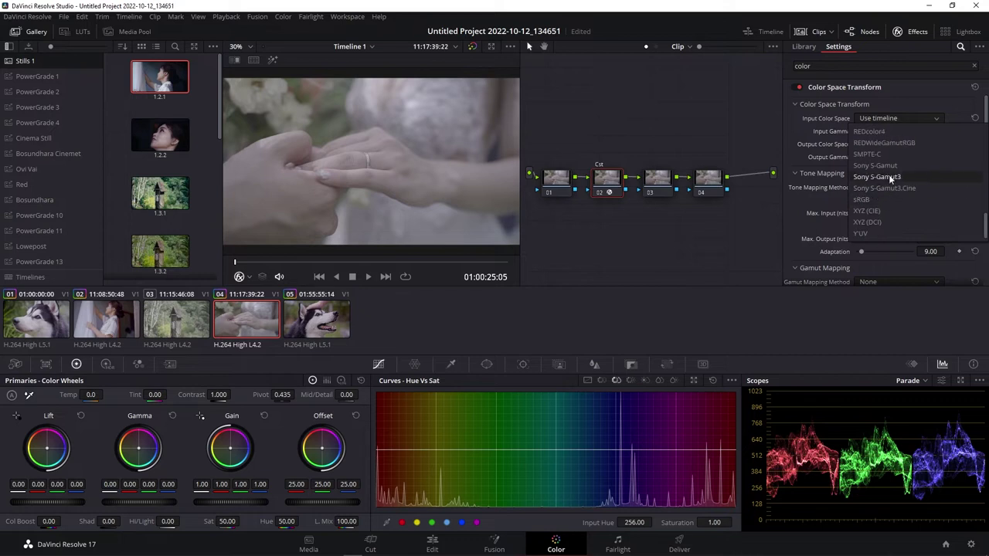
pyautogui.scroll(1, 901, 189)
pyautogui.scroll(-1, 896, 170)
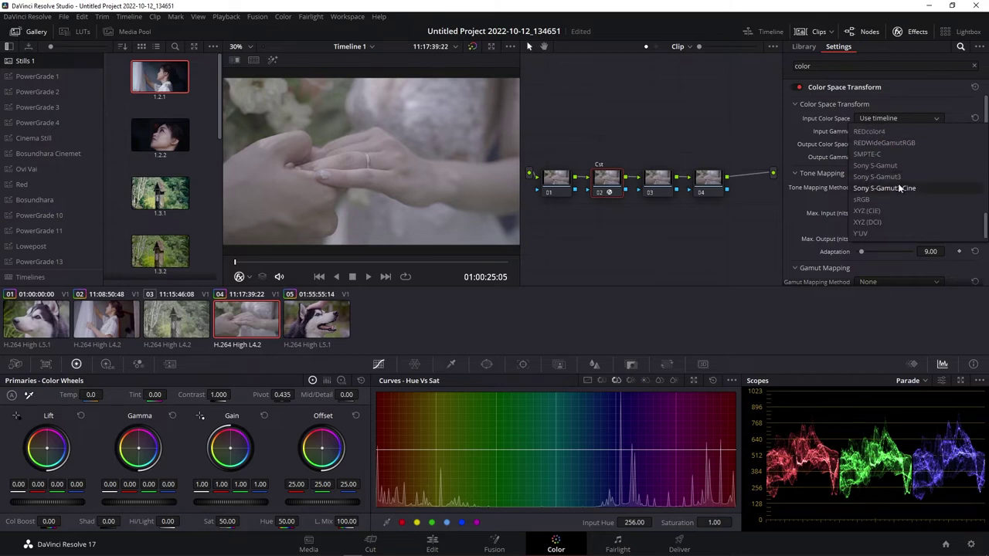
pyautogui.click(898, 184)
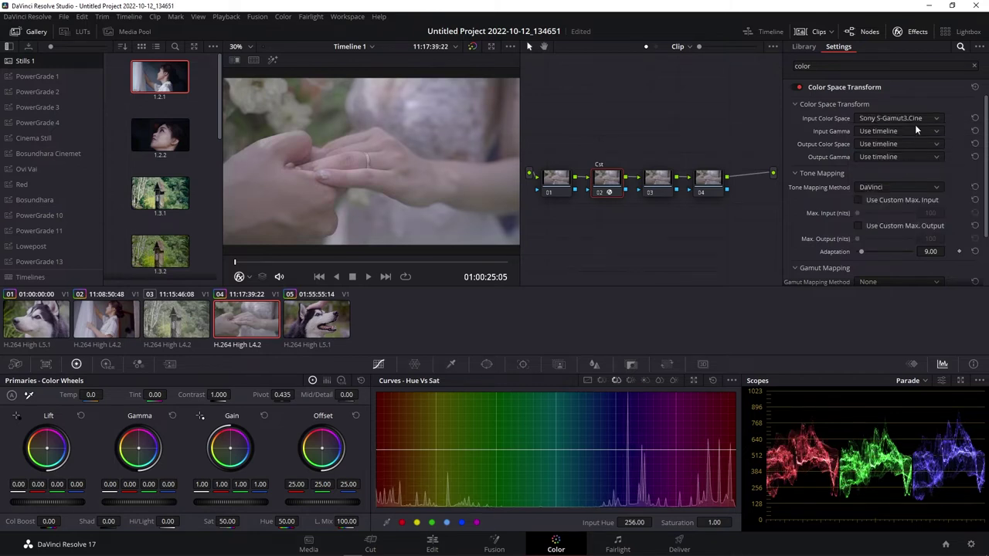
pyautogui.click(896, 131)
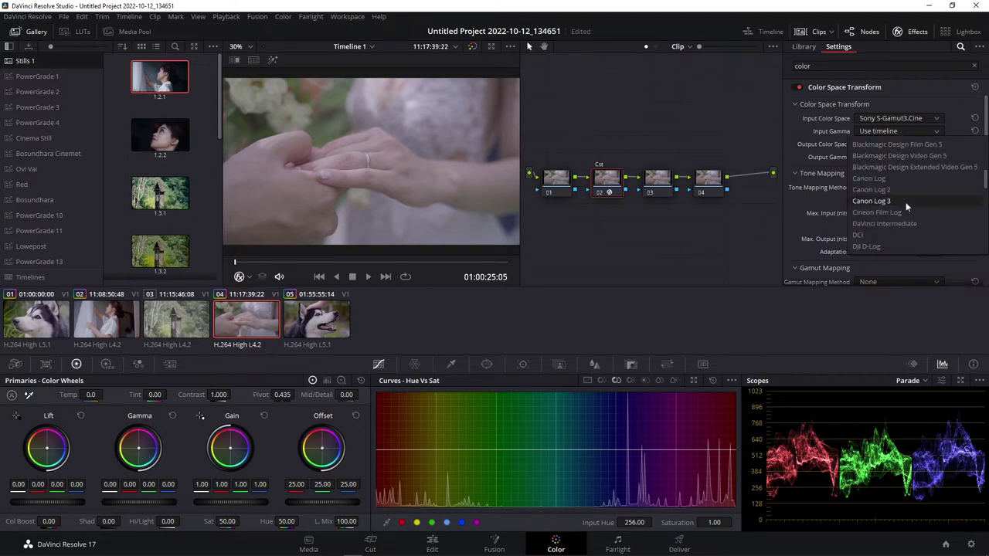
pyautogui.scroll(-3, 905, 202)
pyautogui.scroll(-1, 906, 203)
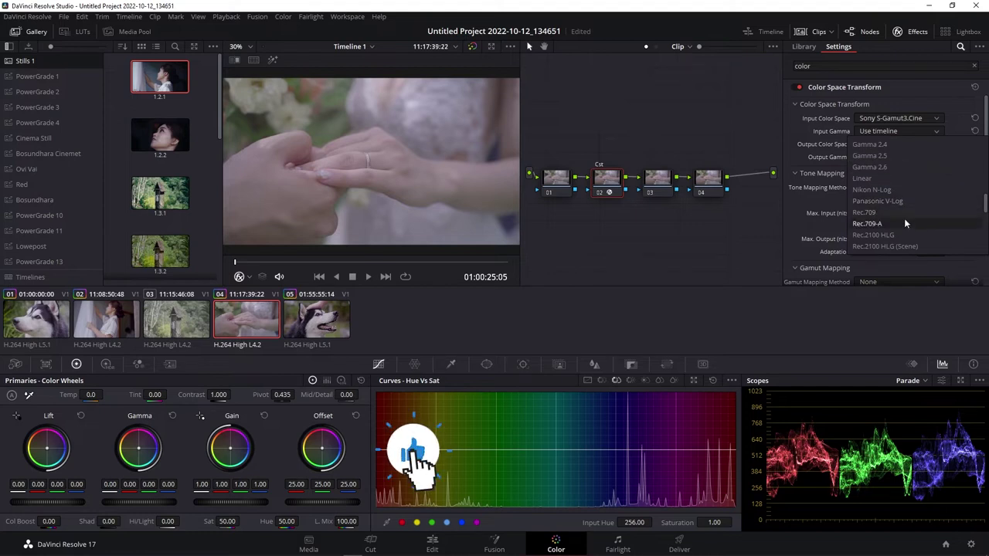
pyautogui.scroll(-3, 903, 219)
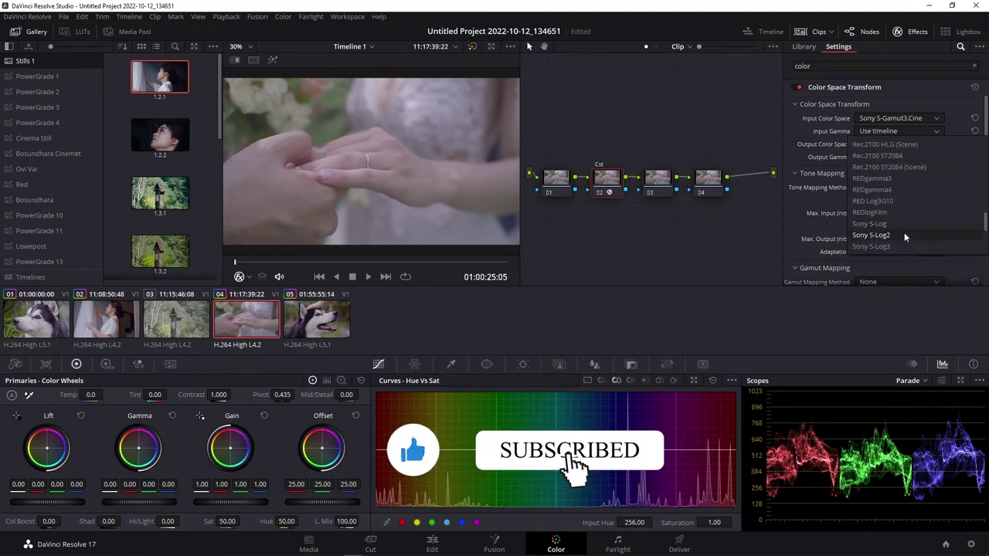
pyautogui.click(903, 246)
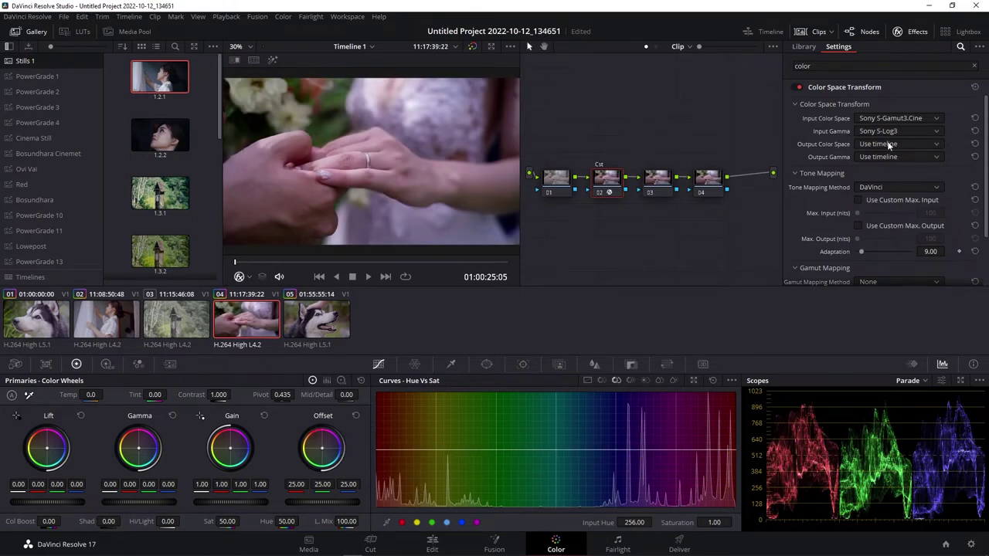
pyautogui.click(888, 132)
pyautogui.click(905, 235)
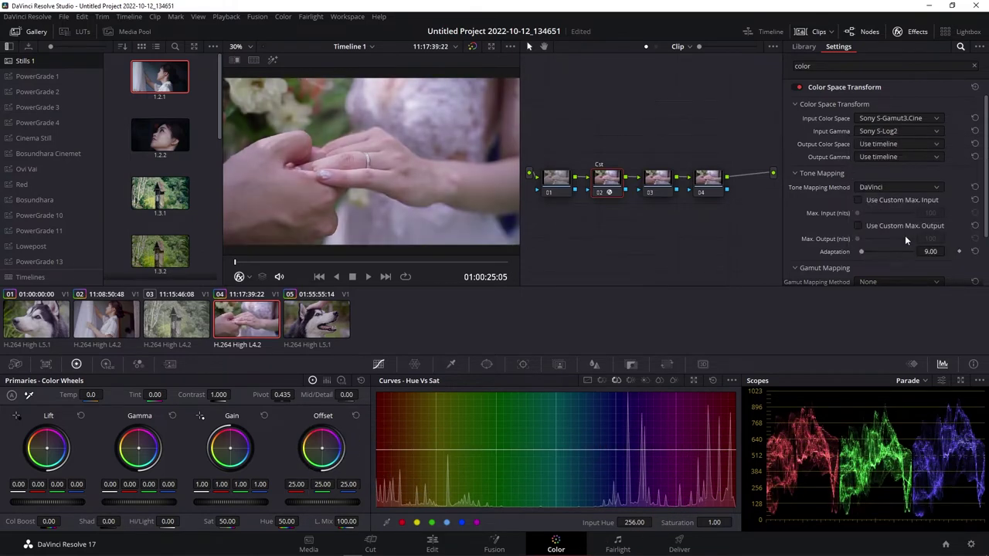
# Set the output color space to Rec.709 with Gamma 2.4.
pyautogui.click(896, 143)
pyautogui.scroll(-5, 887, 205)
pyautogui.click(886, 192)
pyautogui.click(883, 156)
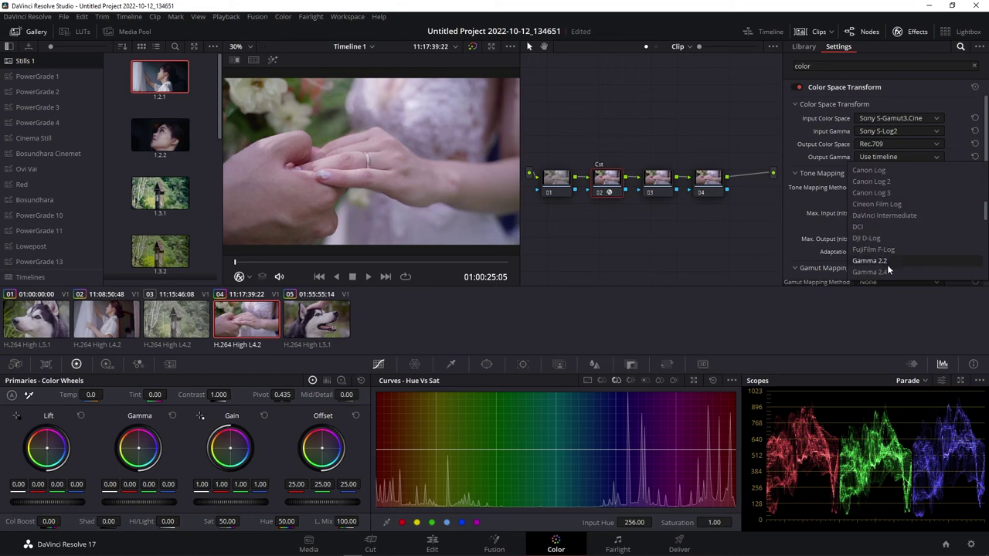
pyautogui.click(882, 272)
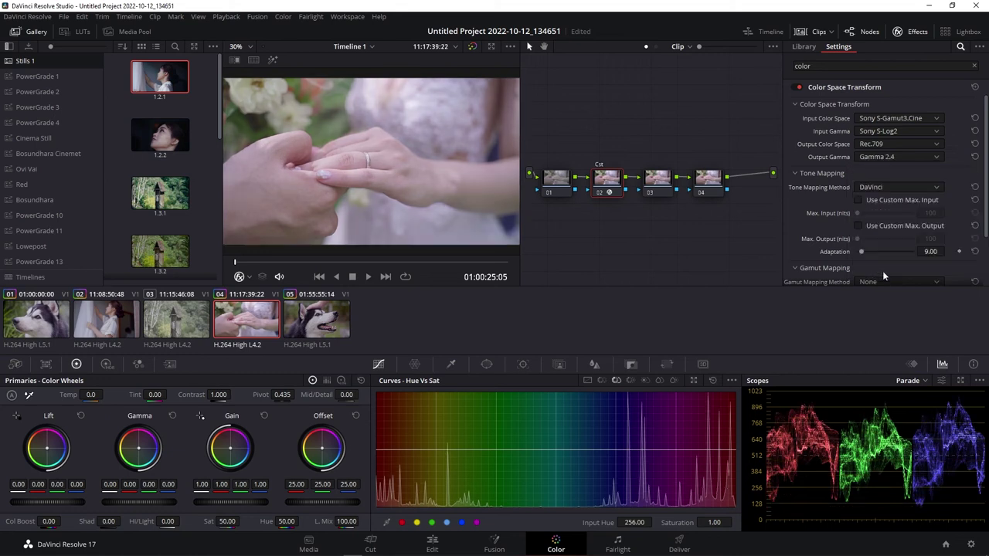
pyautogui.click(654, 182)
pyautogui.rightClick(654, 182)
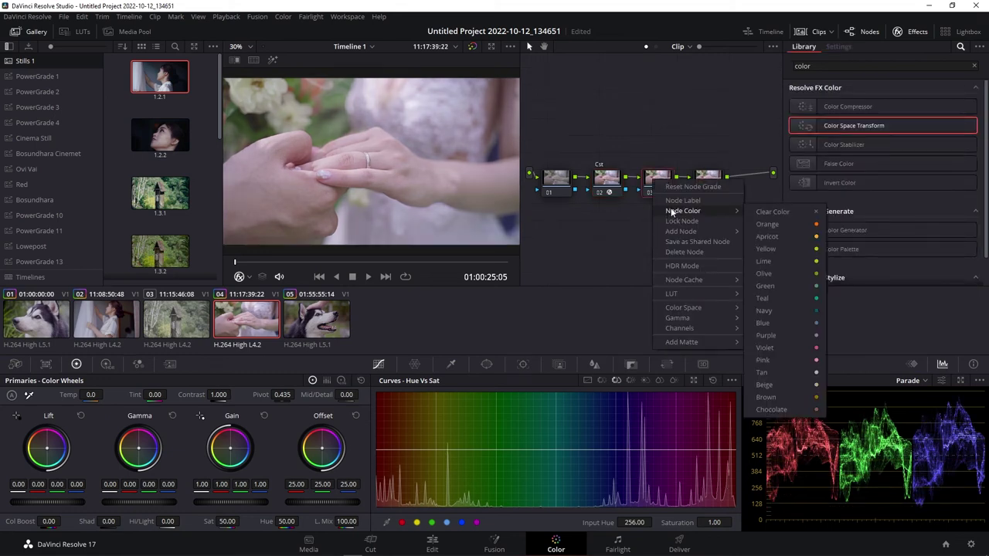
# Label node 03 'Primaries' and adjust the custom curve's black point.
pyautogui.click(676, 202)
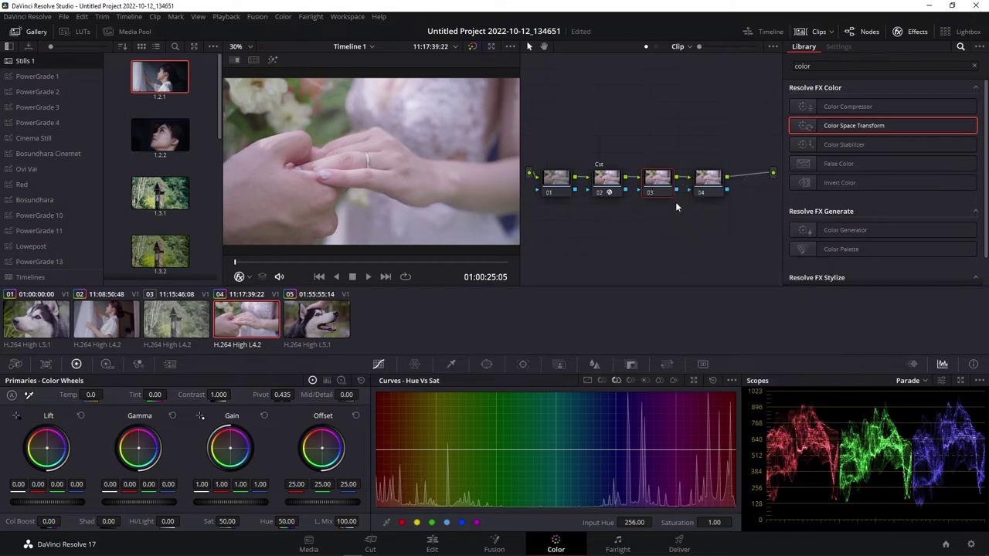
pyautogui.write('Primaries')
pyautogui.press('Return')
pyautogui.click(587, 380)
pyautogui.moveTo(386, 519); pyautogui.dragTo(430, 534)
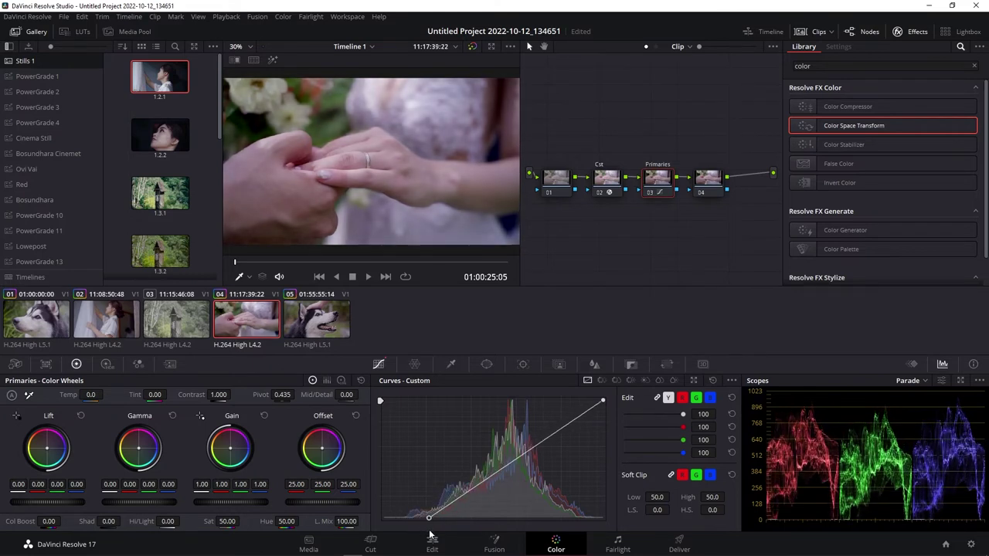
# Grade Primaries: gamma 0.05, lower gain, contrast 1.094, saturation 64, lift -0.02.
pyautogui.moveTo(101, 501); pyautogui.dragTo(115, 506)
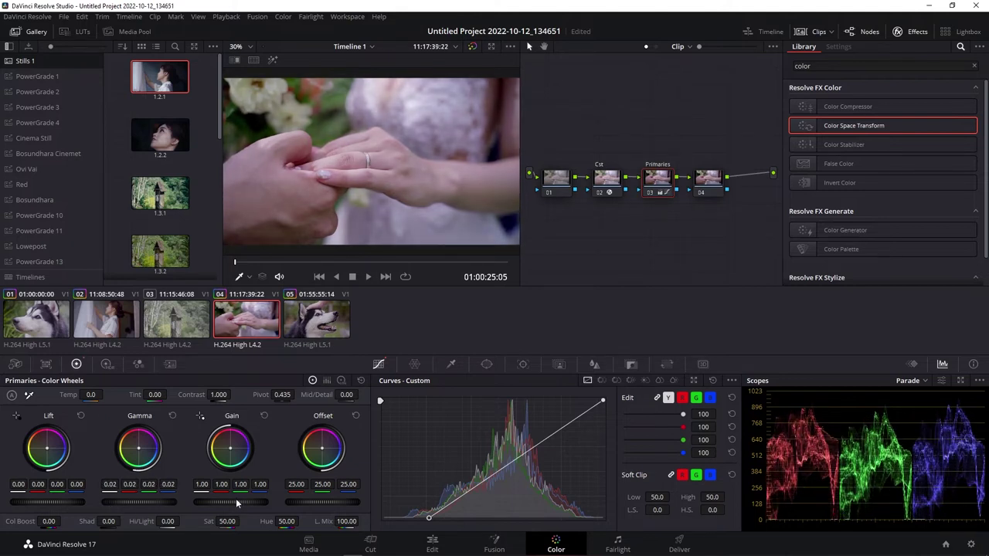
pyautogui.moveTo(195, 500); pyautogui.dragTo(196, 501)
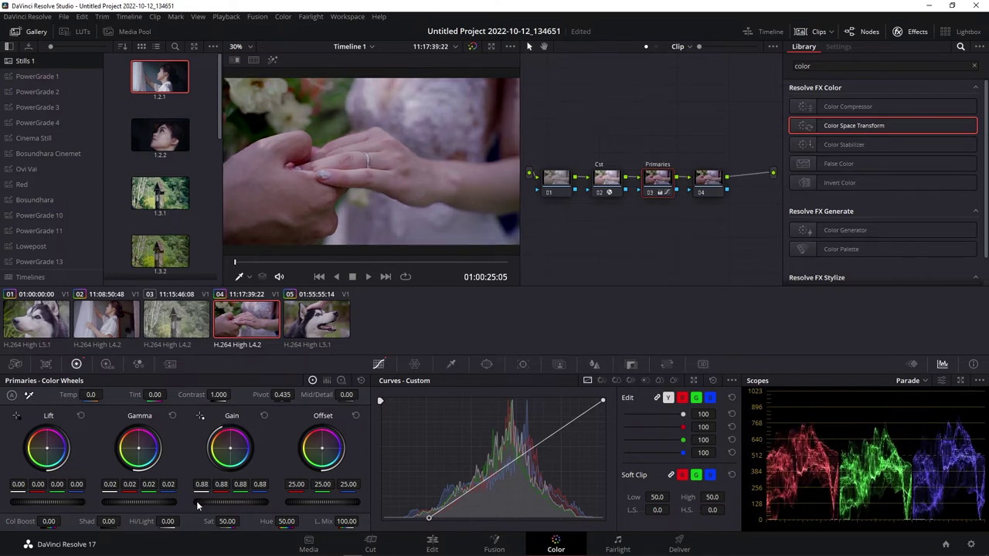
pyautogui.moveTo(300, 262); pyautogui.dragTo(415, 263)
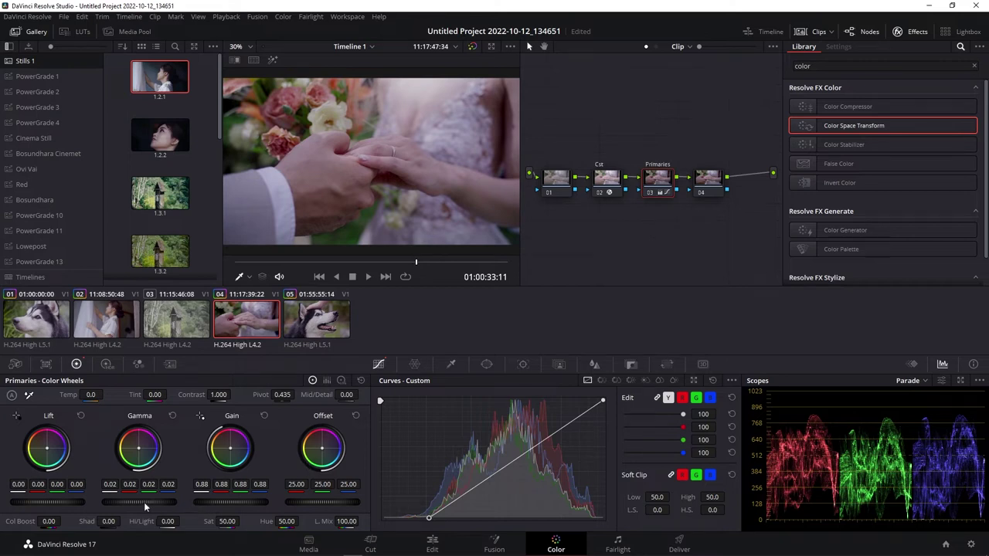
pyautogui.moveTo(103, 501); pyautogui.dragTo(108, 501)
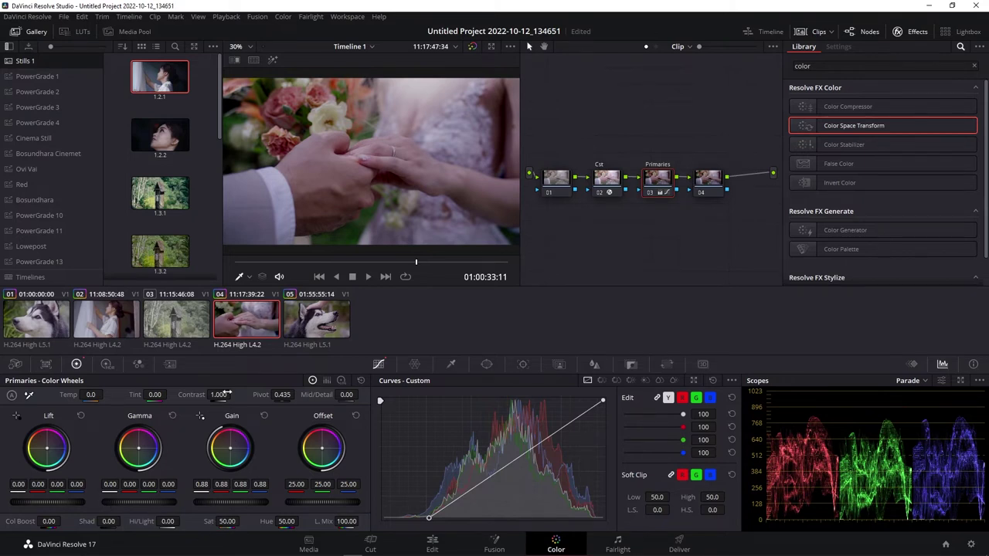
pyautogui.moveTo(101, 502); pyautogui.dragTo(116, 499)
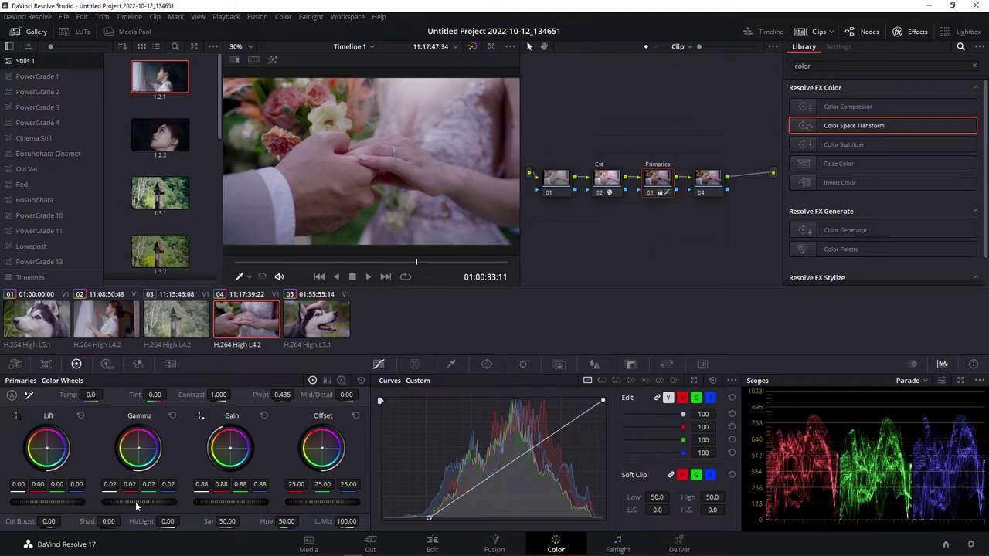
pyautogui.moveTo(220, 503); pyautogui.dragTo(166, 504)
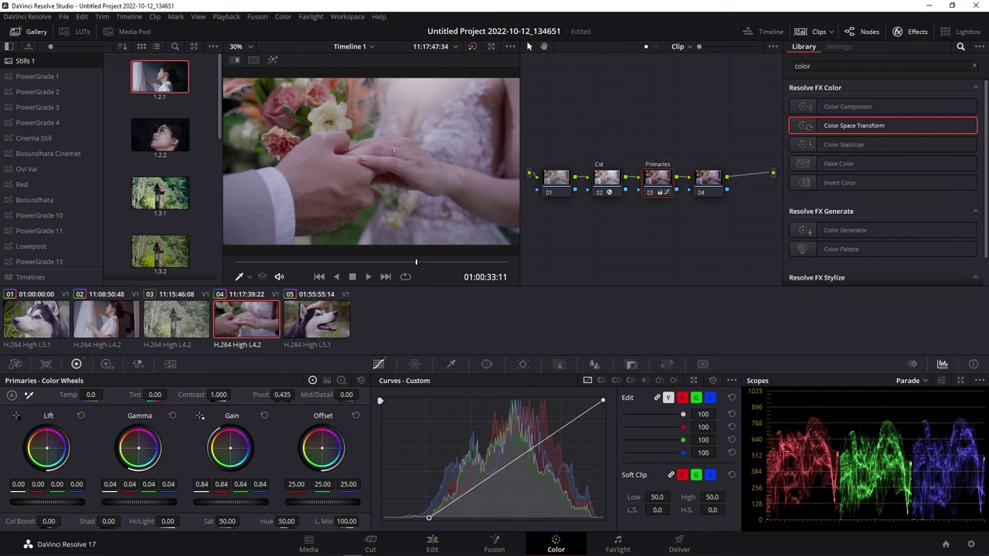
pyautogui.moveTo(219, 395)
pyautogui.mouseDown()
pyautogui.moveTo(232, 395)
pyautogui.moveTo(210, 394)
pyautogui.mouseUp()
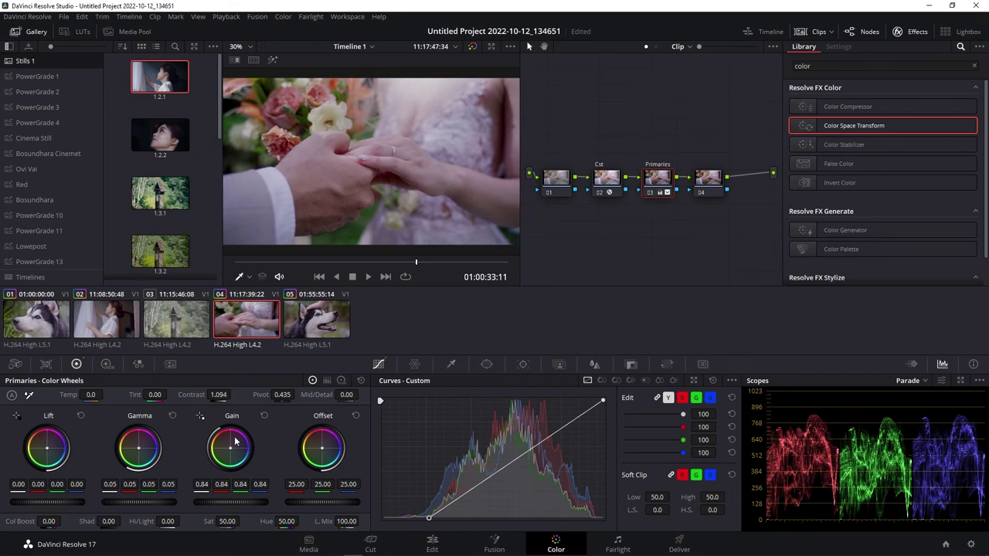
pyautogui.moveTo(227, 522); pyautogui.dragTo(240, 521)
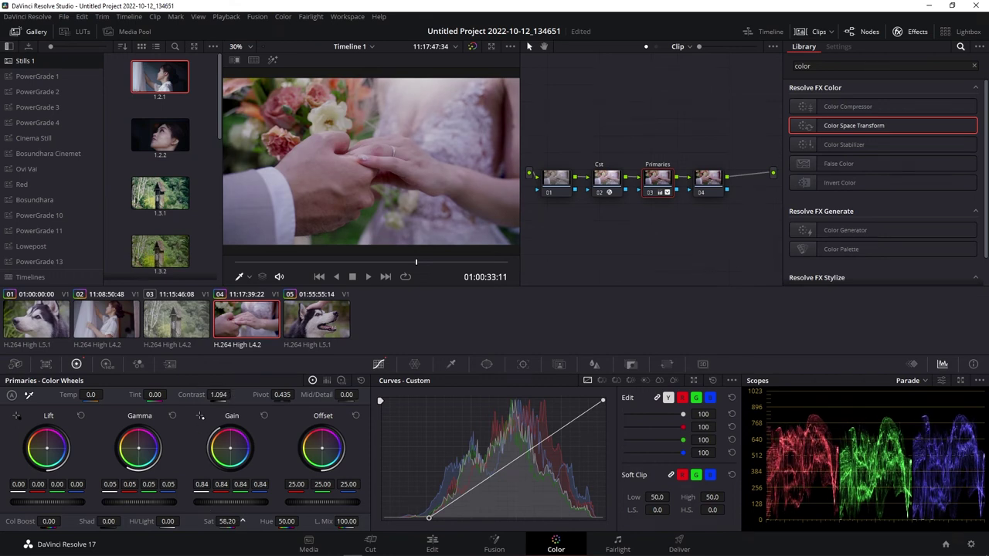
pyautogui.moveTo(63, 503)
pyautogui.mouseDown()
pyautogui.moveTo(11, 506)
pyautogui.moveTo(20, 505)
pyautogui.mouseUp()
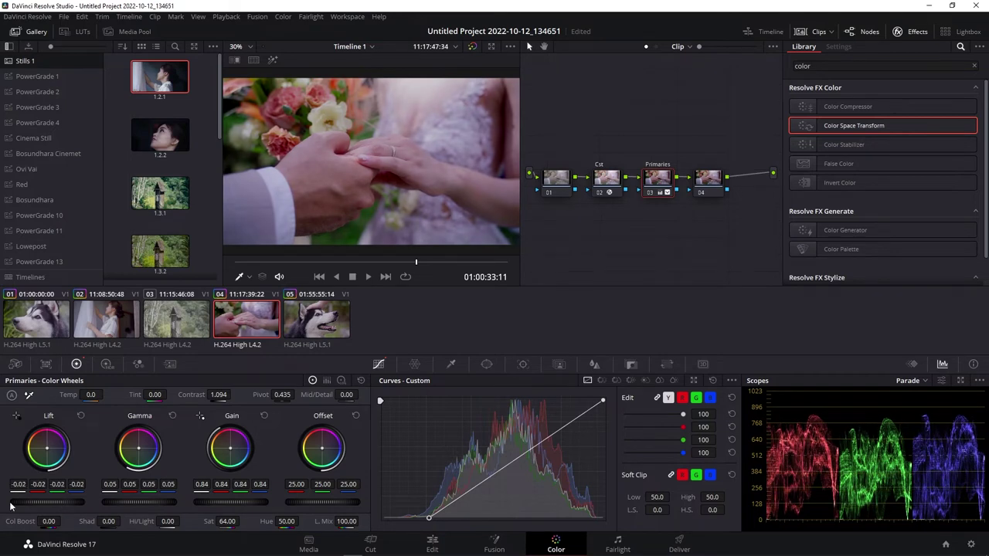
# Toggle the before/after view to compare the grade with the ungraded image.
pyautogui.click(474, 48)
pyautogui.click(474, 48)
pyautogui.click(474, 47)
pyautogui.click(474, 48)
# Label node 04 'Tint', rename it 'TEmp', and warm its temperature to 490.
pyautogui.rightClick(710, 179)
pyautogui.click(726, 194)
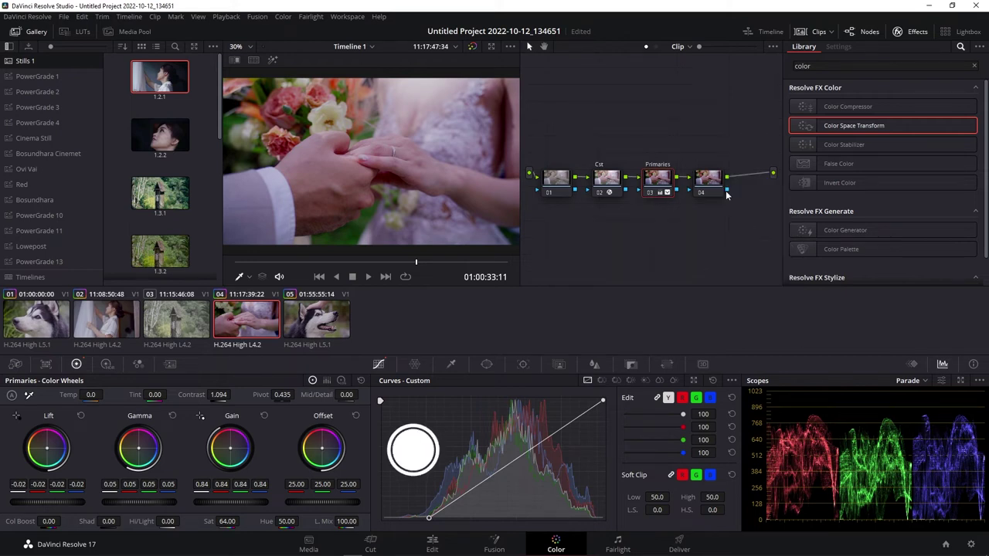
pyautogui.write('Tint')
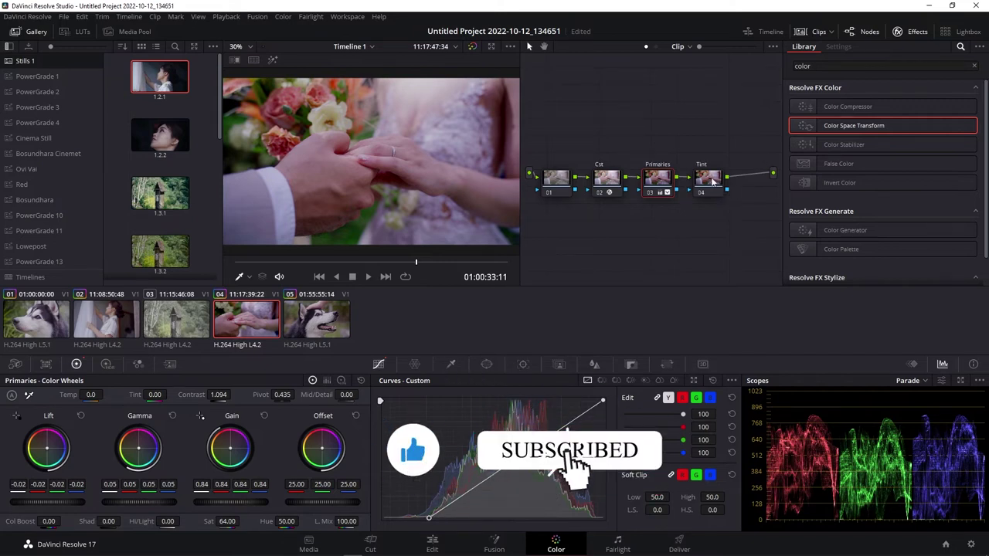
pyautogui.click(712, 180)
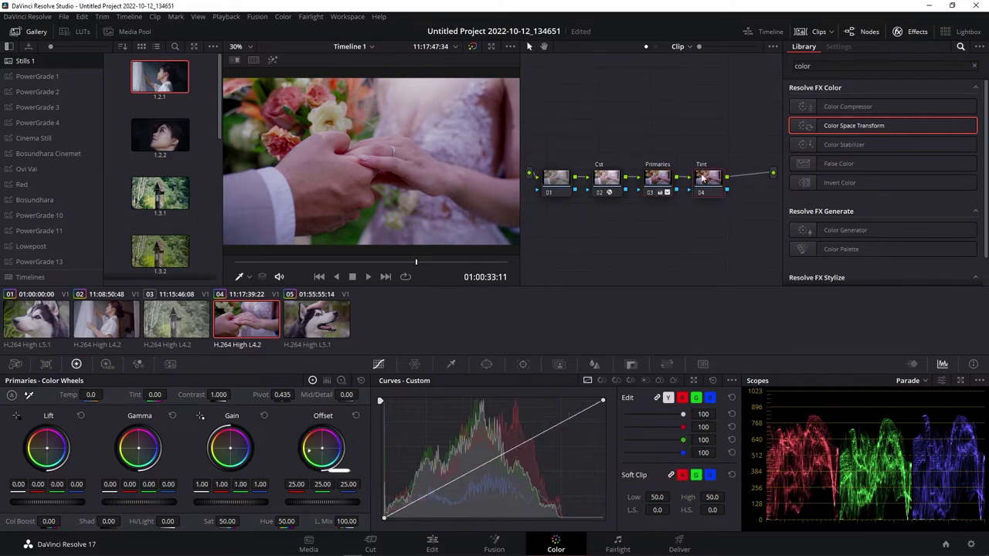
pyautogui.rightClick(701, 180)
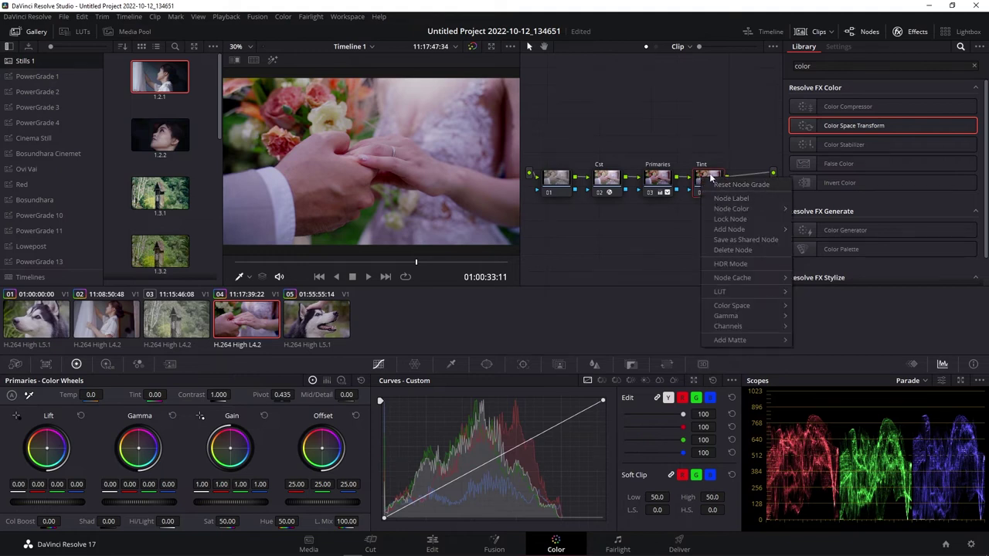
pyautogui.doubleClick(701, 166)
pyautogui.press('BackSpace')
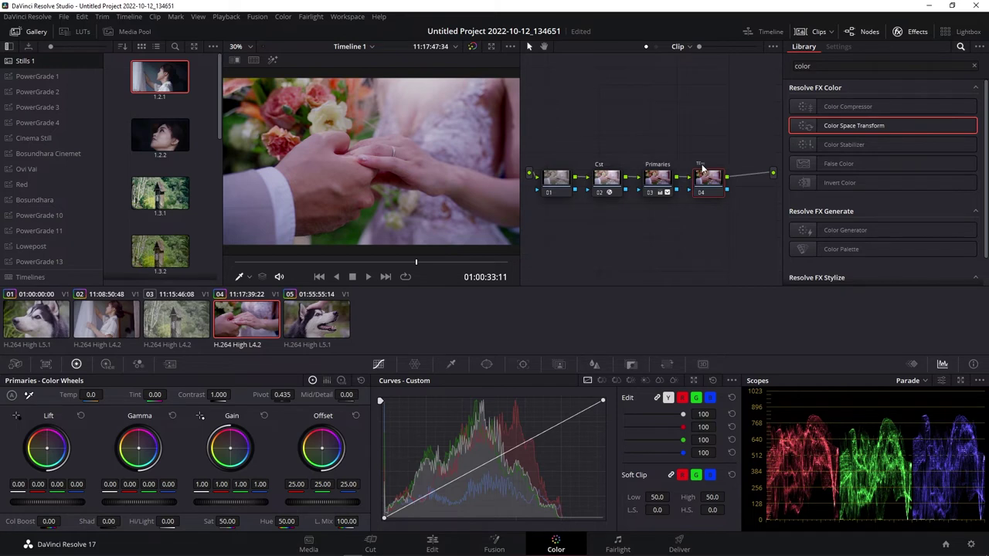
pyautogui.press('Return')
pyautogui.moveTo(93, 394)
pyautogui.mouseDown()
pyautogui.moveTo(106, 394)
pyautogui.moveTo(90, 395)
pyautogui.mouseUp()
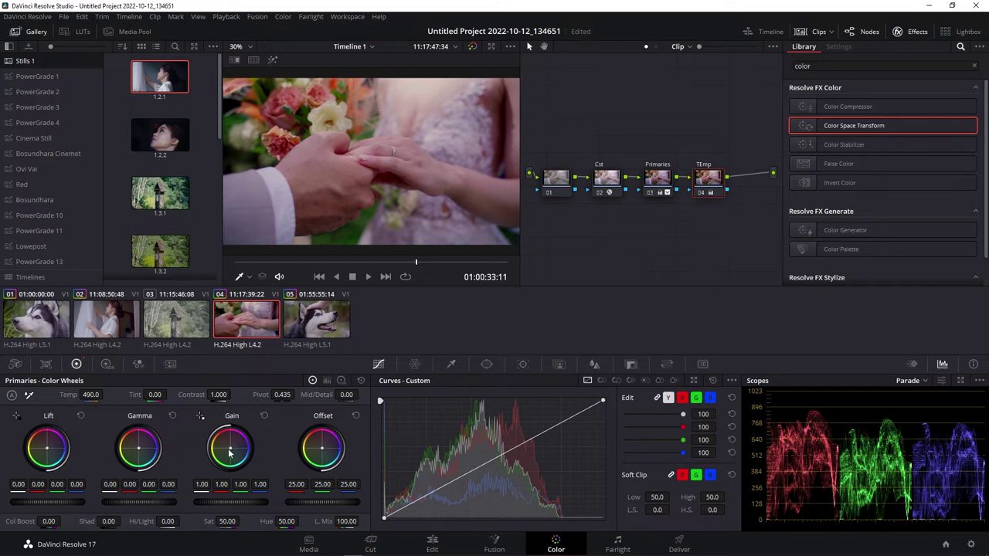
# Rename node 04 to 'Looks' and nudge its gain and gamma balance.
pyautogui.doubleClick(704, 165)
pyautogui.press('BackSpace')
pyautogui.write('Looks')
pyautogui.press('Return')
pyautogui.moveTo(231, 448)
pyautogui.mouseDown()
pyautogui.moveTo(225, 456)
pyautogui.moveTo(231, 449)
pyautogui.mouseUp()
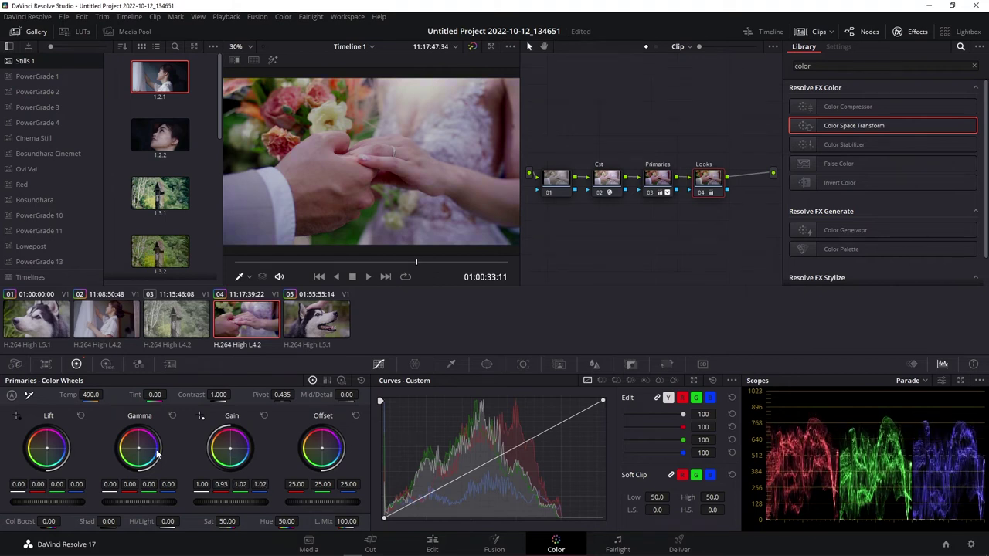
pyautogui.moveTo(140, 453); pyautogui.dragTo(143, 450)
# Compare before/after, then add node 05 after Looks and clean up the node graph.
pyautogui.click(472, 47)
pyautogui.click(472, 47)
pyautogui.hotkey('alt', 's')
pyautogui.moveTo(550, 218); pyautogui.dragTo(728, 210)
pyautogui.press('Delete')
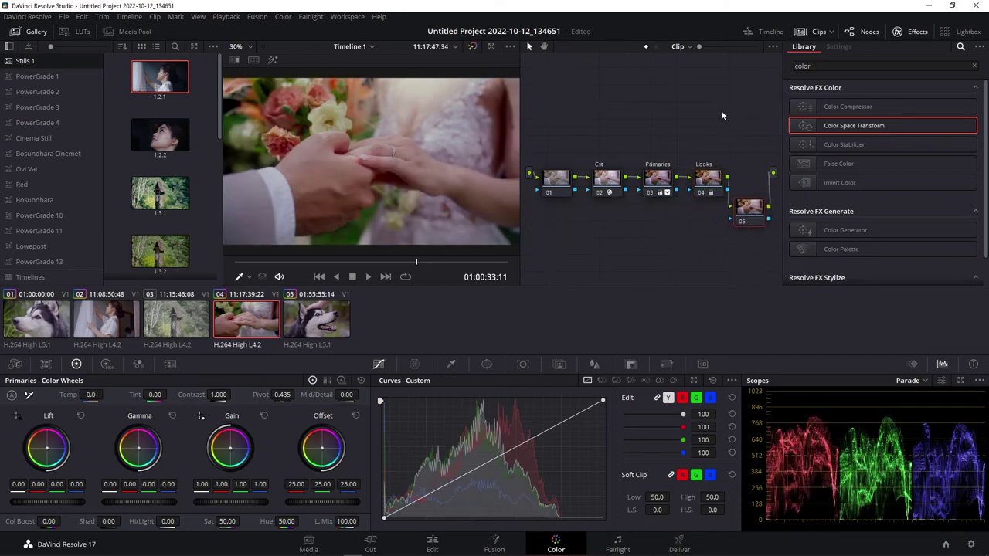
pyautogui.rightClick(721, 112)
pyautogui.click(778, 225)
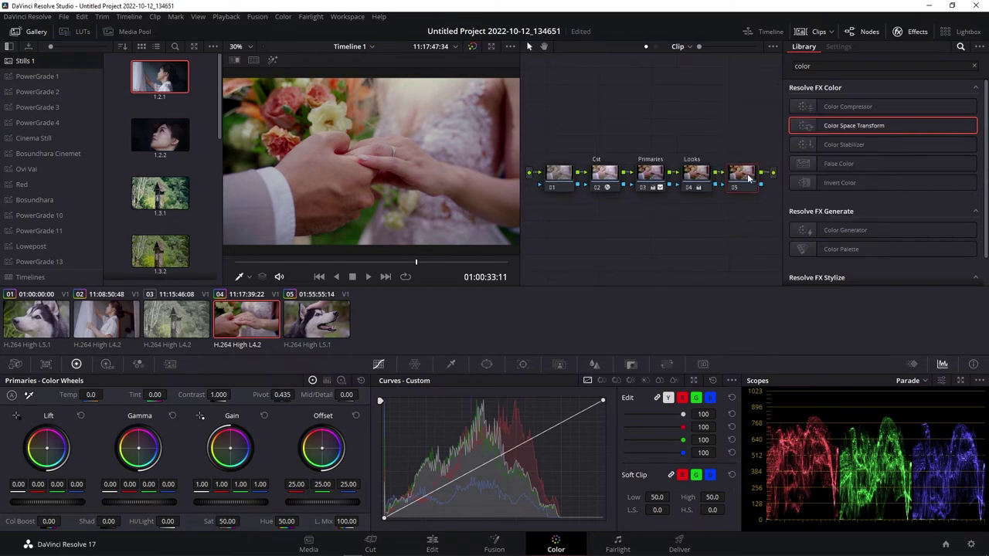
# Label node 05 'H/L', pull Hi/Light down to -31, and move it below the others.
pyautogui.rightClick(747, 177)
pyautogui.click(764, 196)
pyautogui.write('L')
pyautogui.press('Return')
pyautogui.moveTo(167, 522); pyautogui.dragTo(139, 521)
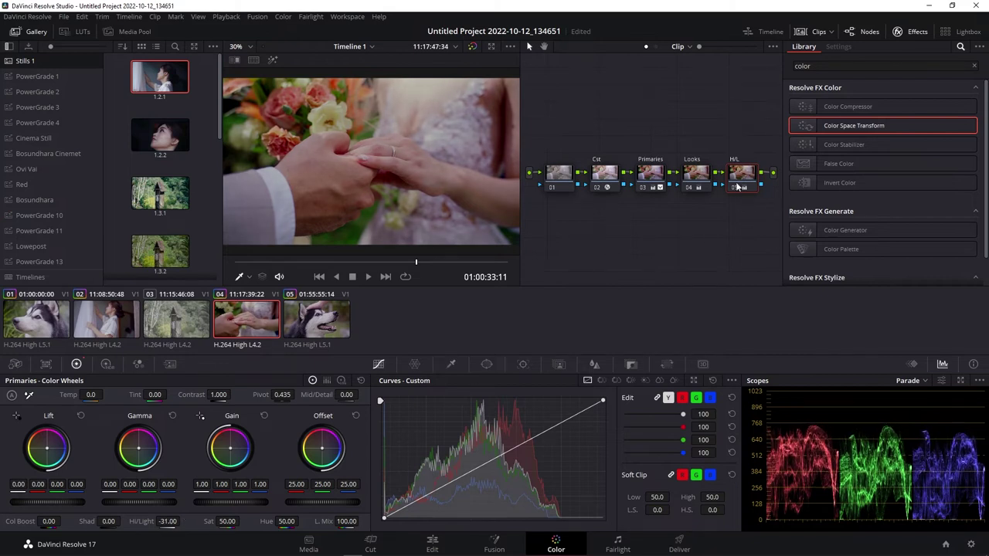
pyautogui.moveTo(735, 186)
pyautogui.mouseDown()
pyautogui.moveTo(713, 205)
pyautogui.moveTo(627, 224)
pyautogui.mouseUp()
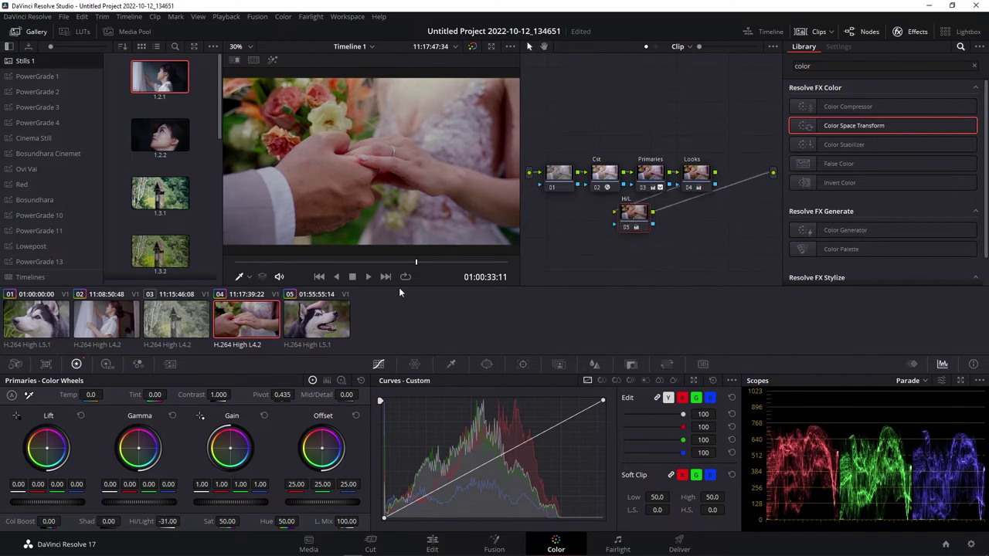
pyautogui.click(341, 381)
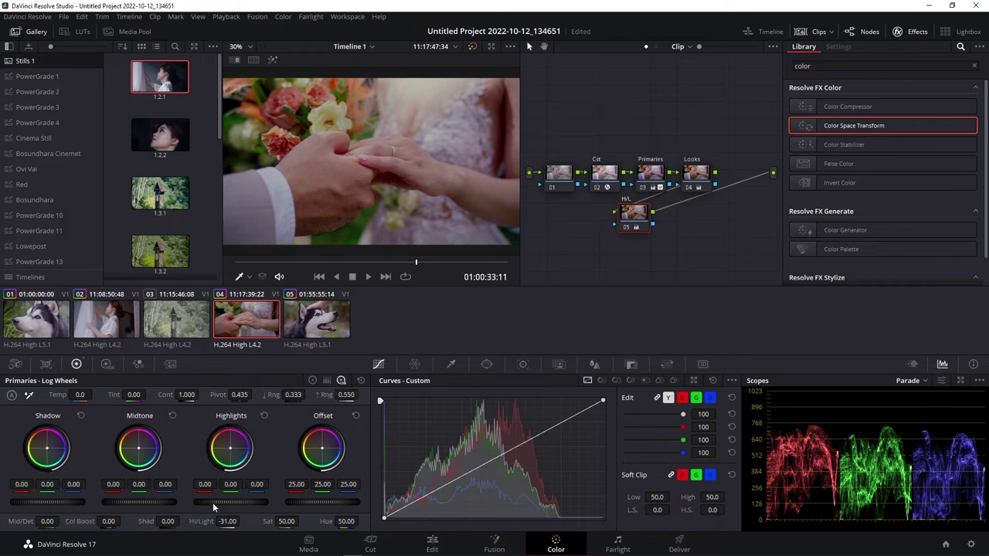
pyautogui.scroll(-5, 195, 499)
# Raise the Primaries node's gamma to 0.07.
pyautogui.click(657, 180)
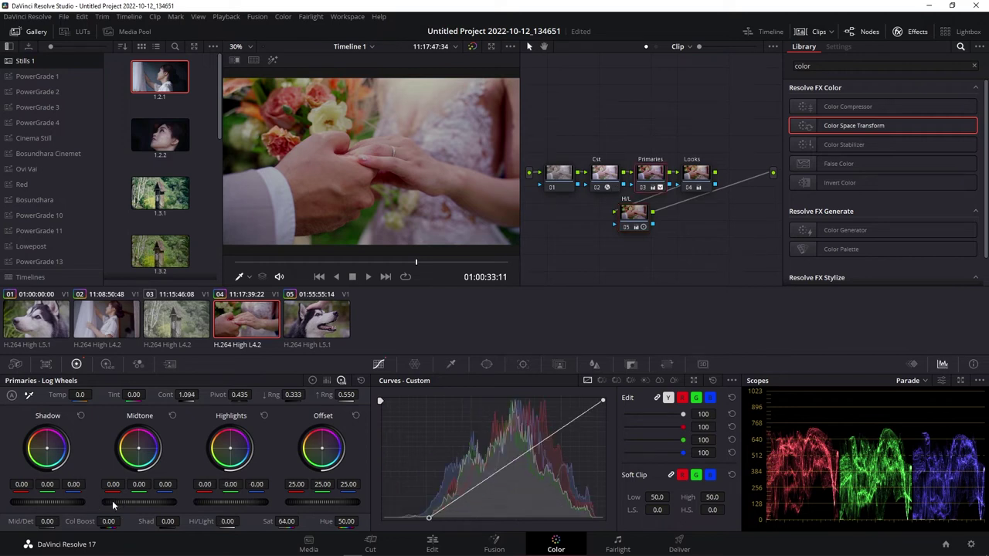
pyautogui.click(313, 380)
pyautogui.moveTo(113, 503); pyautogui.dragTo(153, 502)
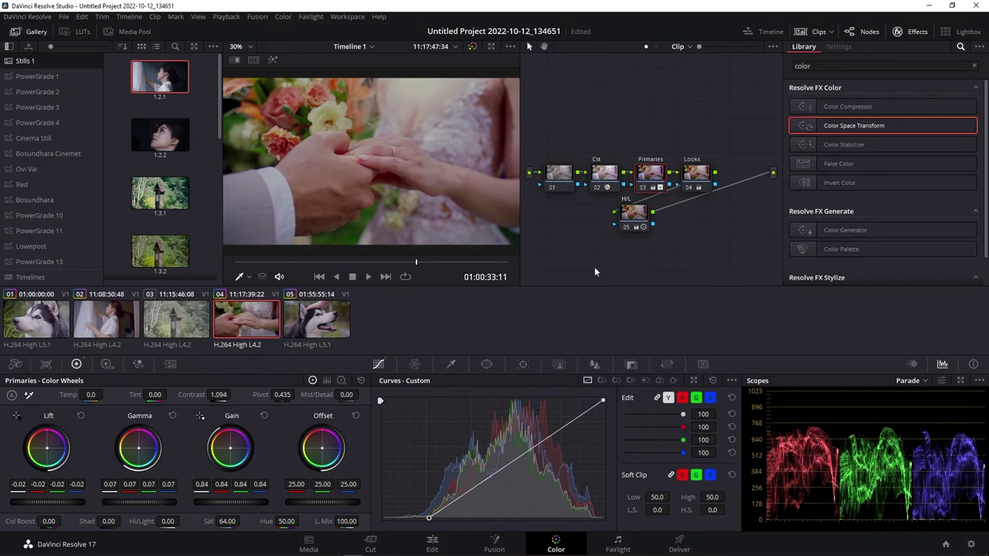
pyautogui.rightClick(670, 146)
# Tidy the graph, then add node 06 after H/L labelled 'Film Grain'.
pyautogui.click(696, 257)
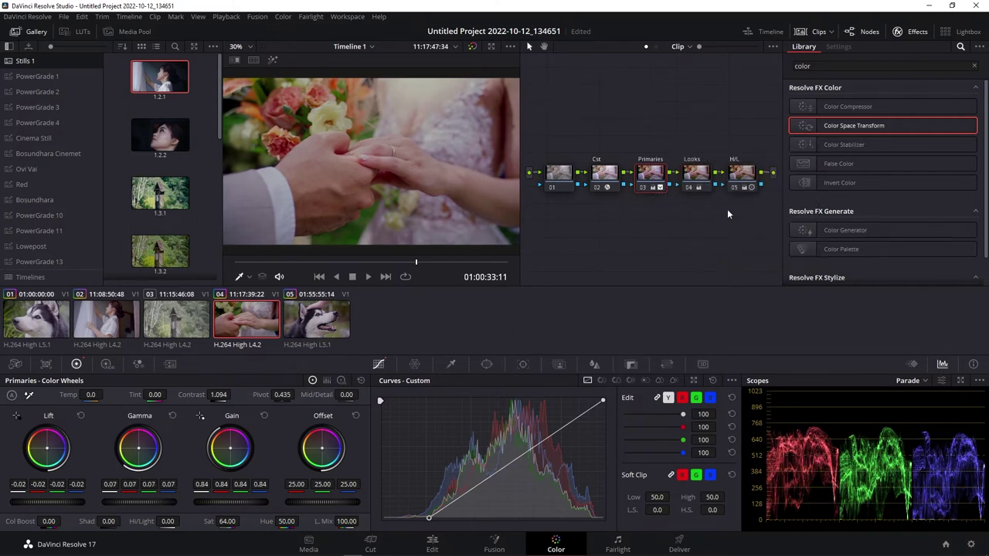
pyautogui.moveTo(747, 176); pyautogui.dragTo(621, 233)
pyautogui.hotkey('alt', 's')
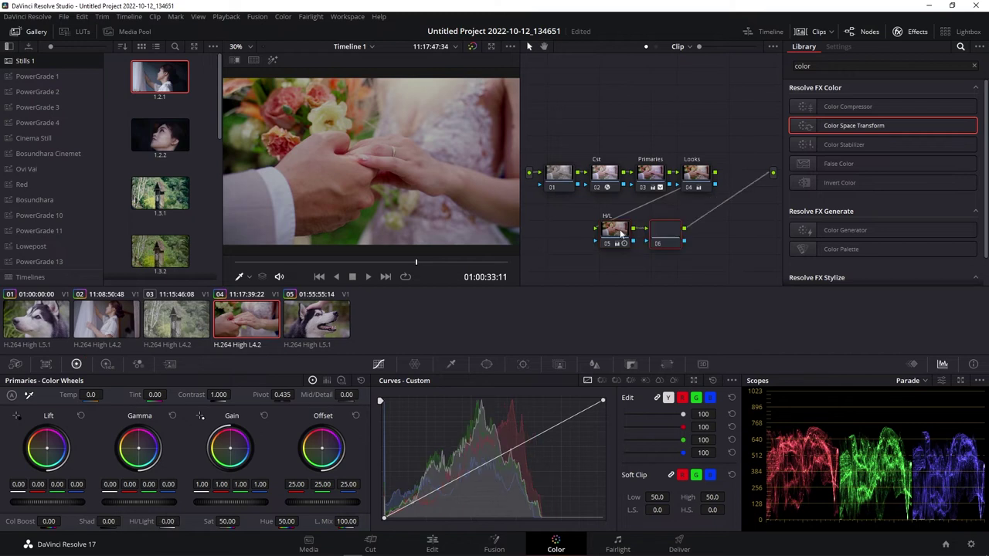
pyautogui.rightClick(668, 233)
pyautogui.click(687, 255)
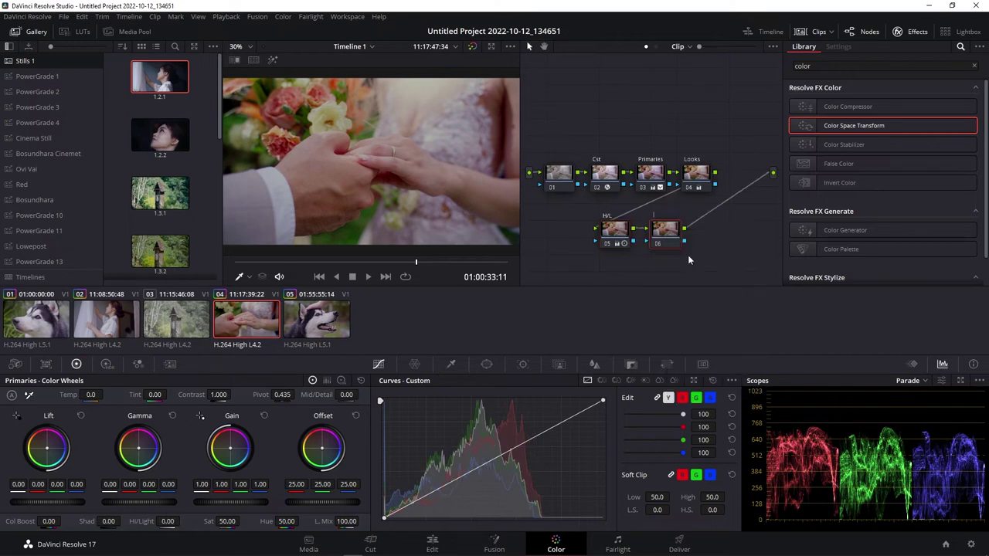
pyautogui.write('in')
pyautogui.write('al')
pyautogui.press('Return')
# Search the Effects Library for 'film' and apply Film Grain to node 06.
pyautogui.click(974, 66)
pyautogui.write('film')
pyautogui.moveTo(832, 127); pyautogui.dragTo(659, 237)
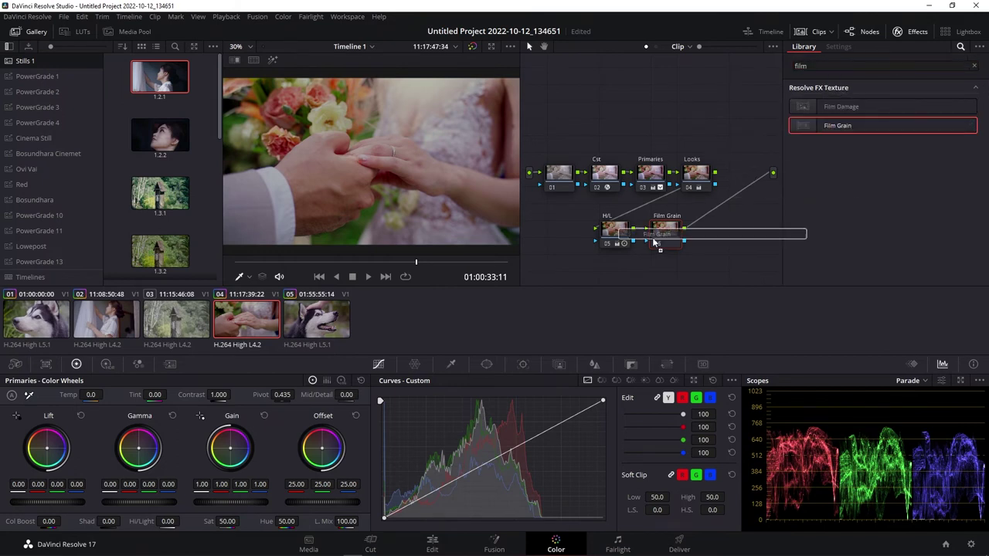
# Apply the 35mm 400T grain preset, set texture and size to 0.633, add saturation, weaken strength.
pyautogui.click(873, 105)
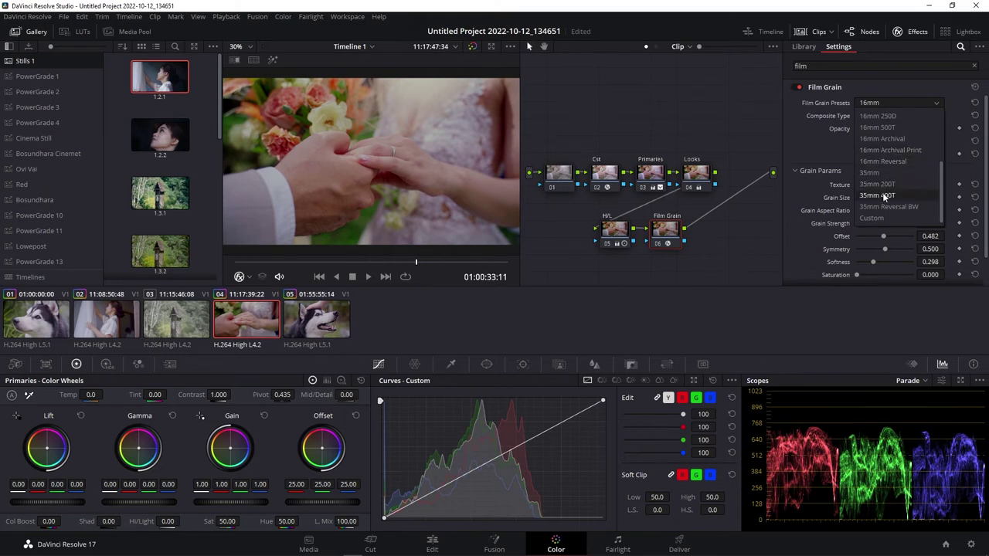
pyautogui.click(882, 195)
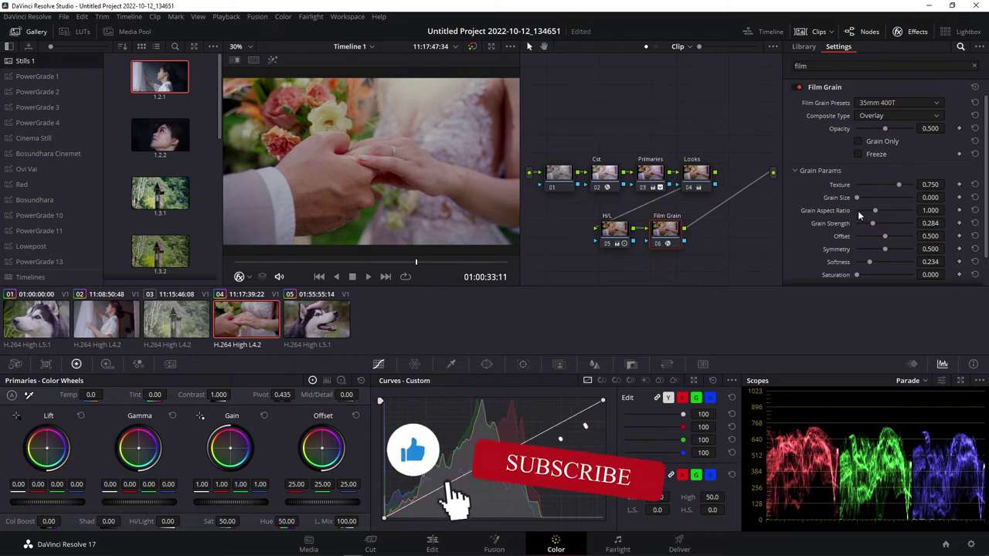
pyautogui.moveTo(857, 198); pyautogui.dragTo(896, 199)
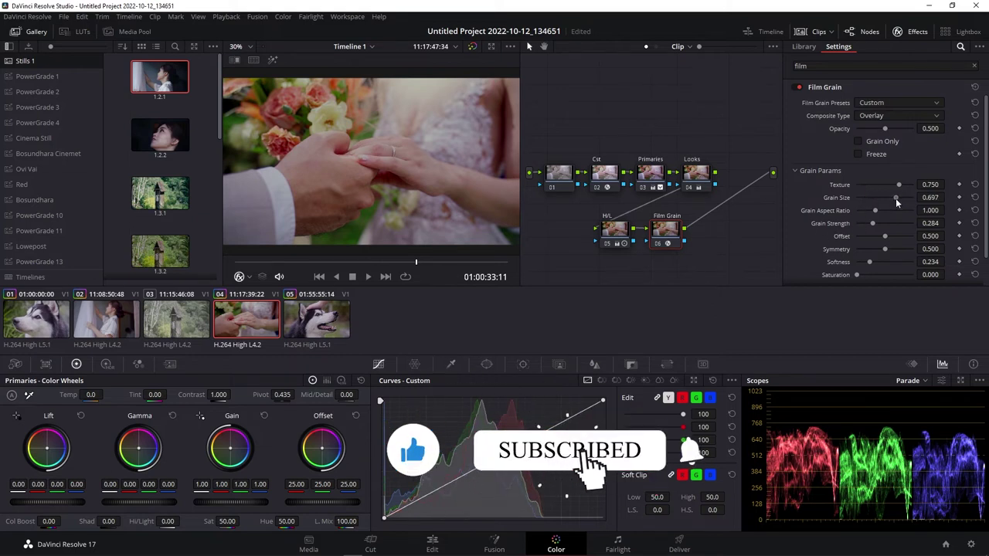
pyautogui.moveTo(895, 199); pyautogui.dragTo(895, 200)
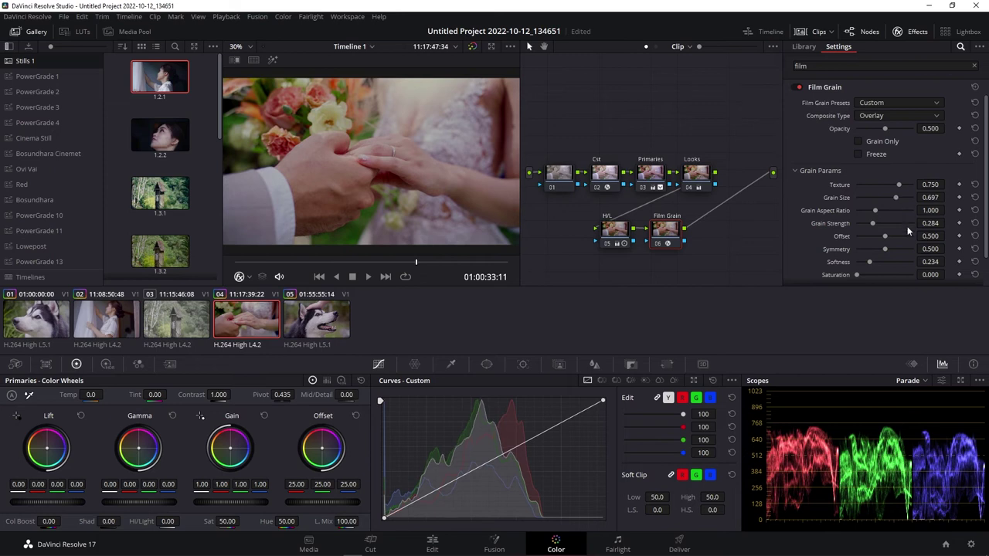
pyautogui.moveTo(860, 276); pyautogui.dragTo(870, 278)
pyautogui.moveTo(896, 199); pyautogui.dragTo(892, 185)
pyautogui.moveTo(871, 223); pyautogui.dragTo(882, 224)
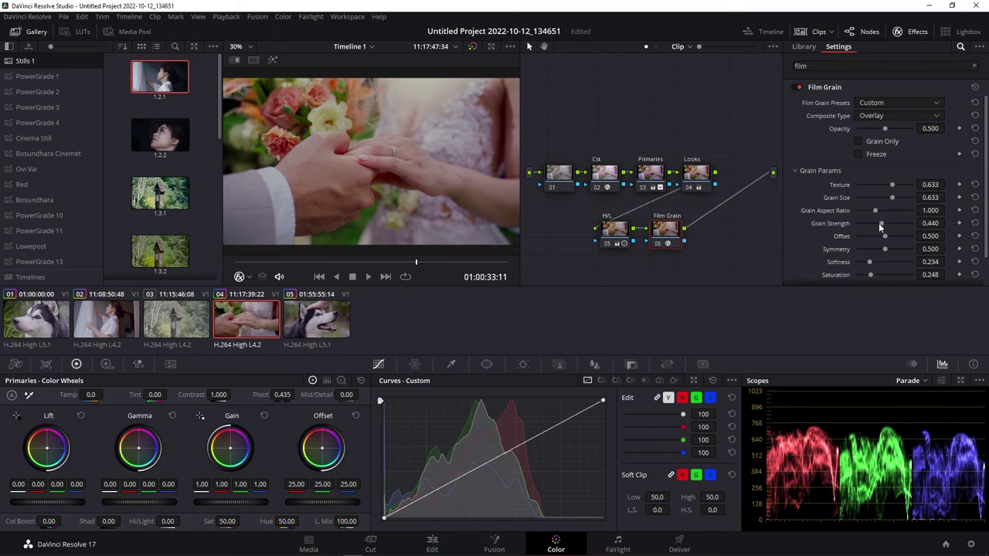
pyautogui.moveTo(882, 223); pyautogui.dragTo(872, 224)
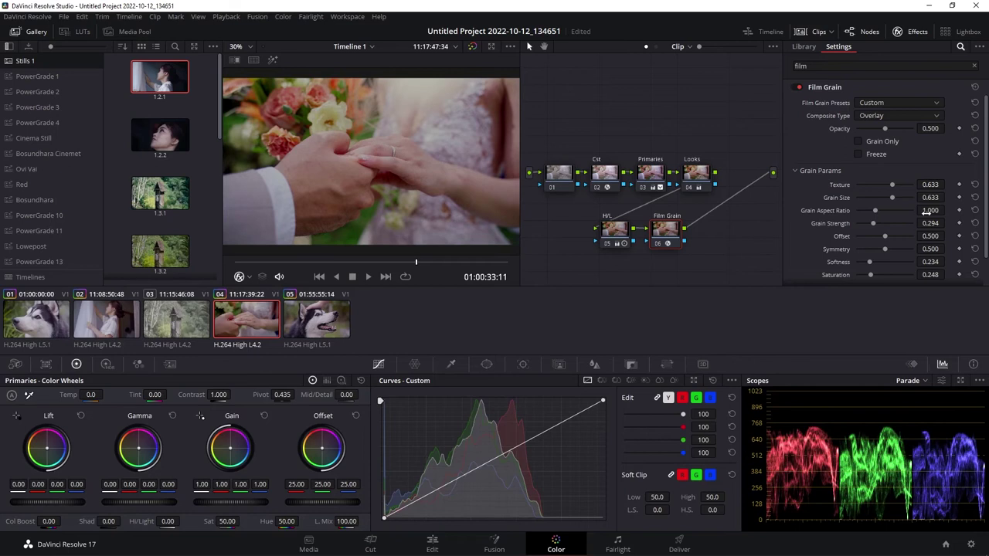
pyautogui.moveTo(931, 223); pyautogui.dragTo(919, 223)
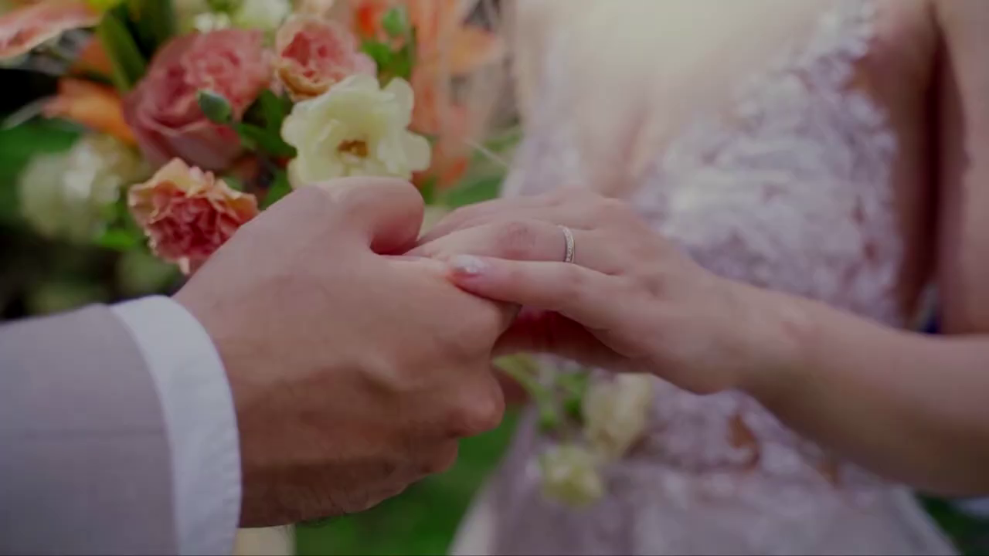
# Exit full screen, re-enable Film Grain, tidy the graph, and add serial node 07.
pyautogui.moveTo(732, 293)
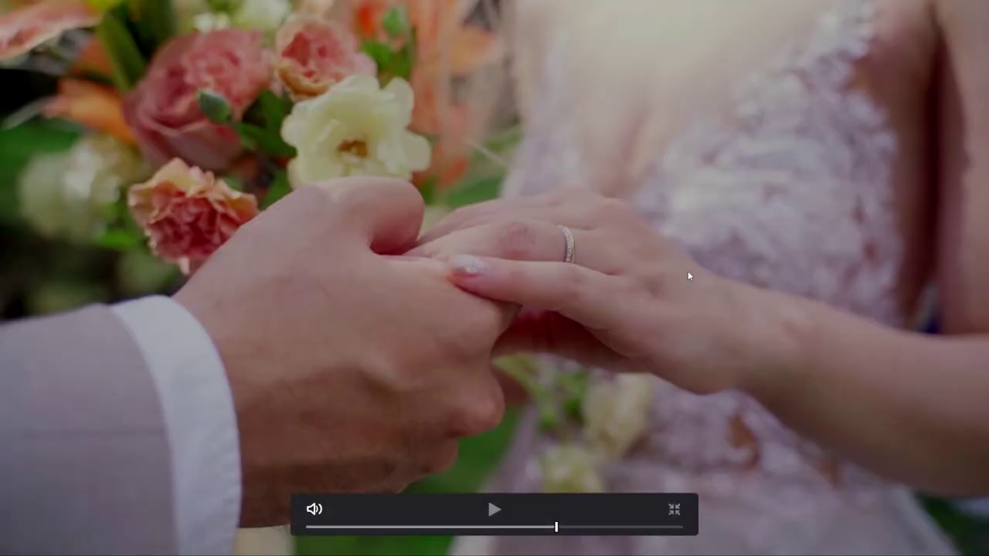
pyautogui.press('Escape')
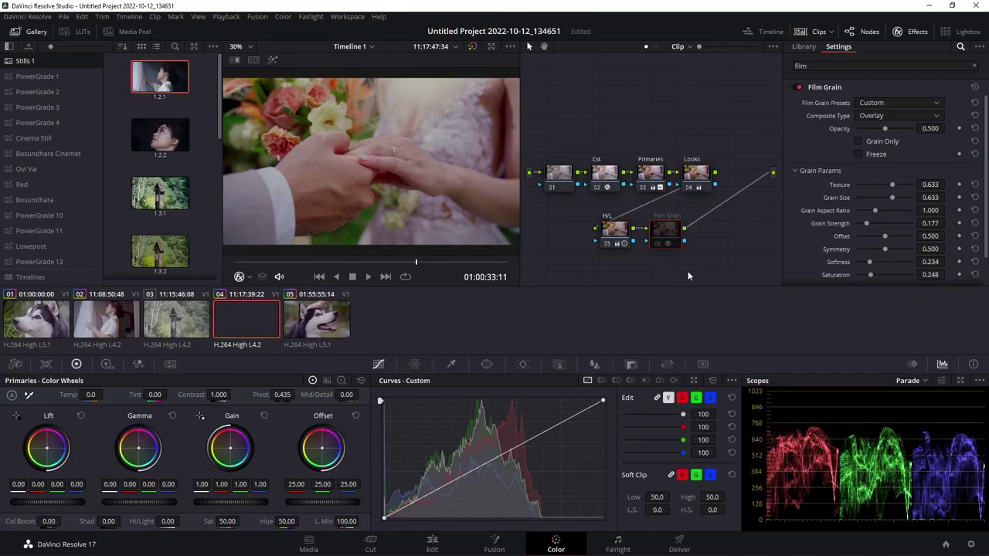
pyautogui.hotkey('ctrl', 'd')
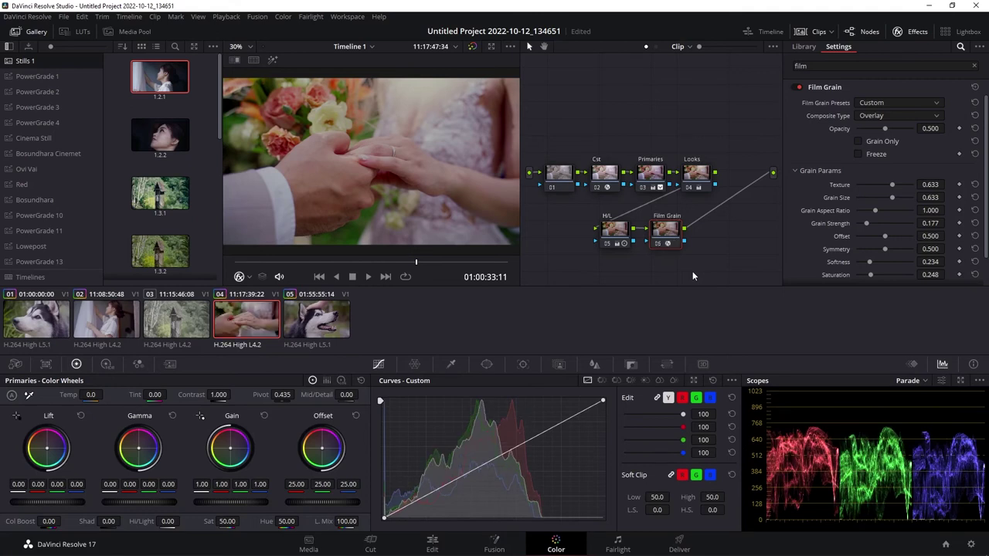
pyautogui.rightClick(719, 119)
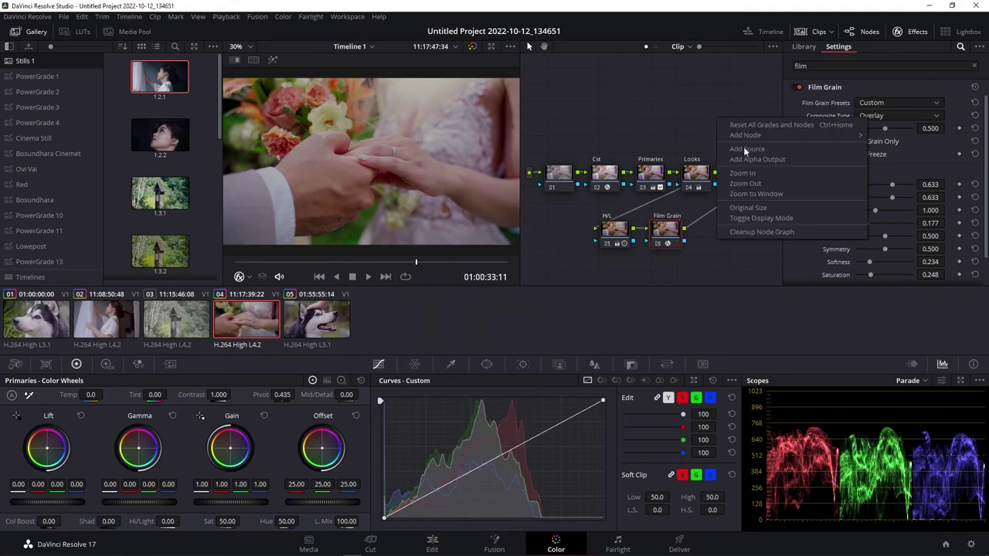
pyautogui.click(766, 233)
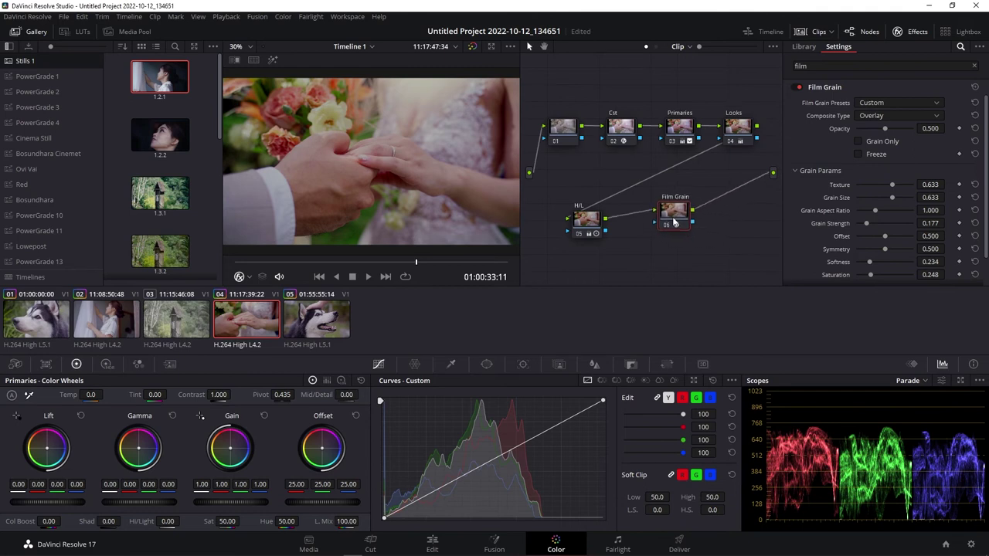
pyautogui.hotkey('alt', 's')
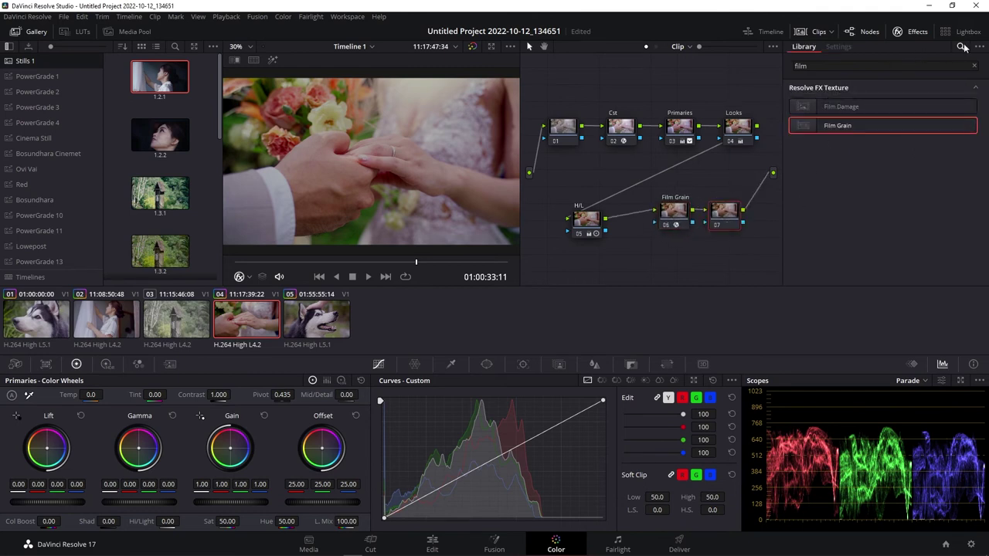
# Clear the effects search and label node 07 'Aj'.
pyautogui.click(974, 66)
pyautogui.rightClick(723, 223)
pyautogui.click(745, 245)
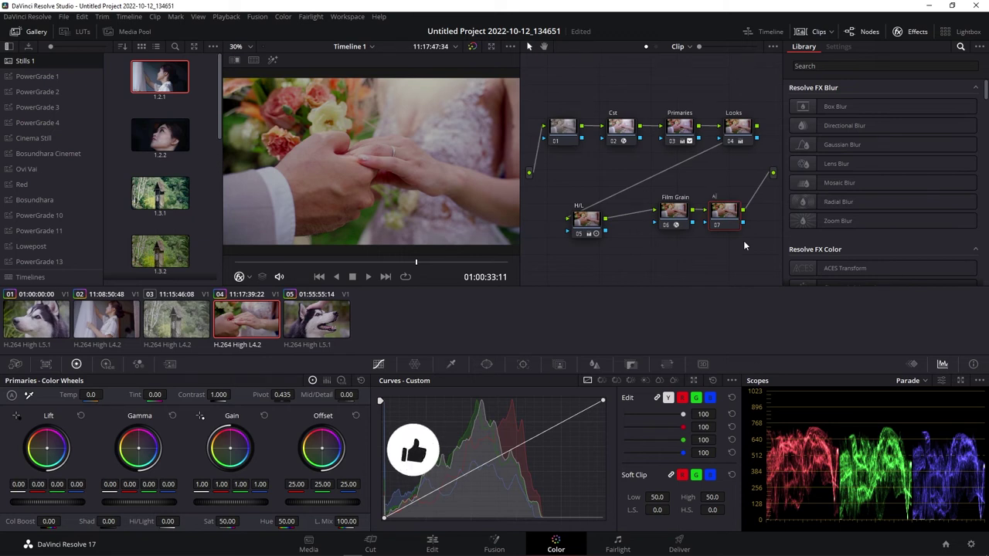
pyautogui.write('Aj')
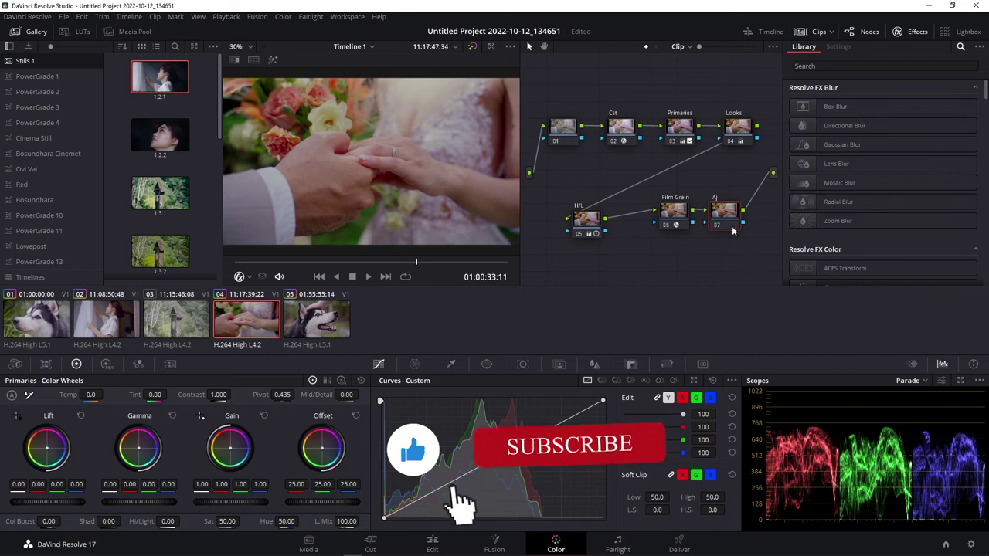
# Line the grading nodes up in one row and lift Aj above them.
pyautogui.click(912, 34)
pyautogui.rightClick(850, 112)
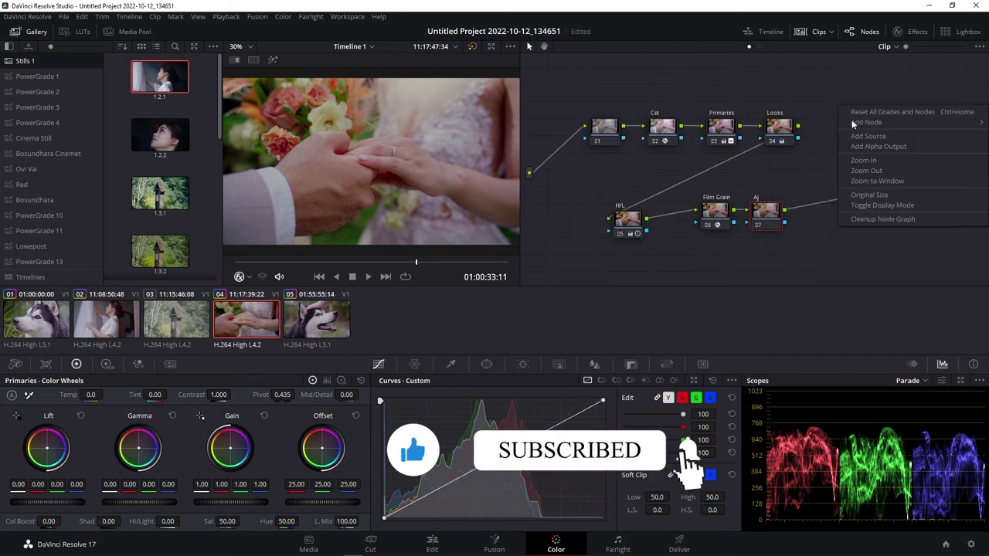
pyautogui.click(883, 218)
pyautogui.moveTo(944, 174); pyautogui.dragTo(684, 114)
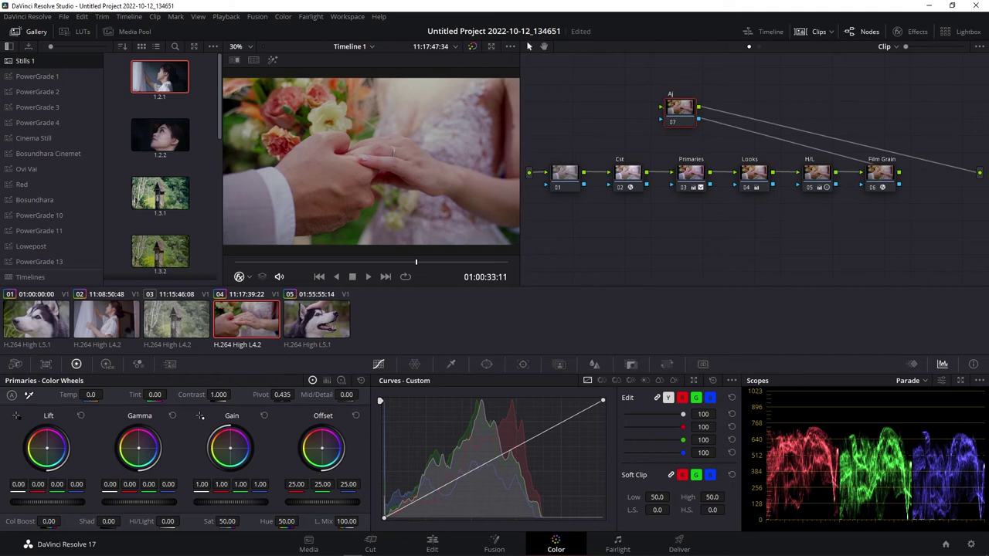
# Warm Aj via Offset and gamma -0.02, then clean up the graph so Aj ends the row.
pyautogui.moveTo(322, 447); pyautogui.dragTo(319, 445)
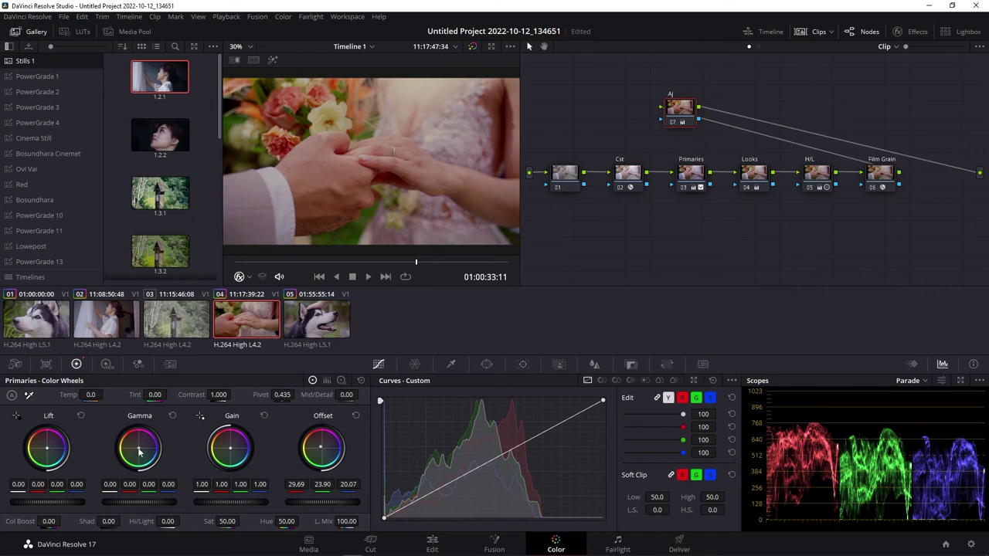
pyautogui.moveTo(139, 448); pyautogui.dragTo(140, 454)
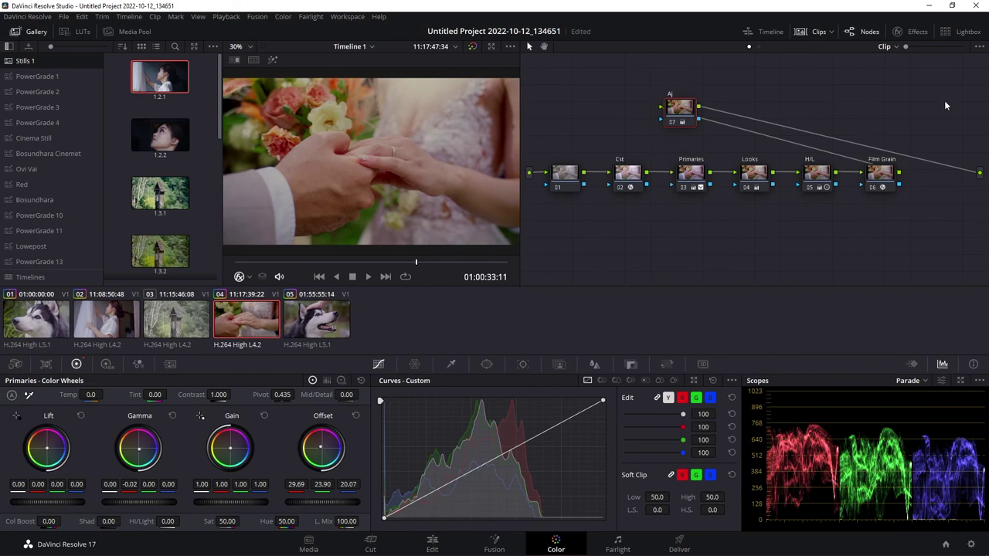
pyautogui.rightClick(944, 101)
pyautogui.click(887, 185)
pyautogui.moveTo(962, 139); pyautogui.dragTo(566, 201)
# Disable all nodes with Ctrl+D and label node 01 as NR.
pyautogui.hotkey('ctrl', 'd')
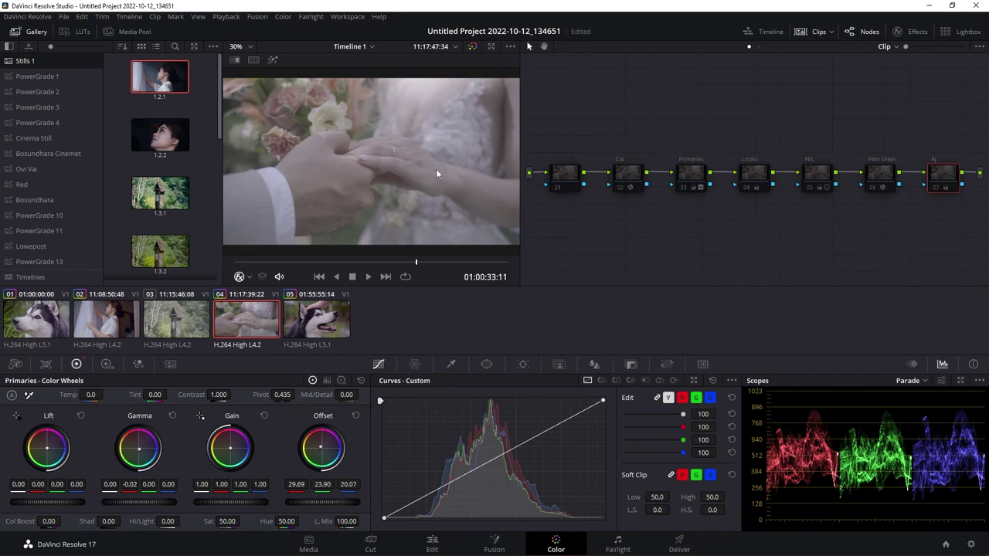
pyautogui.click(564, 176)
pyautogui.rightClick(575, 179)
pyautogui.click(590, 194)
pyautogui.write('NR')
# Re-enable the NR and Cst nodes and check Cst's color space settings.
pyautogui.hotkey('ctrl', 'd')
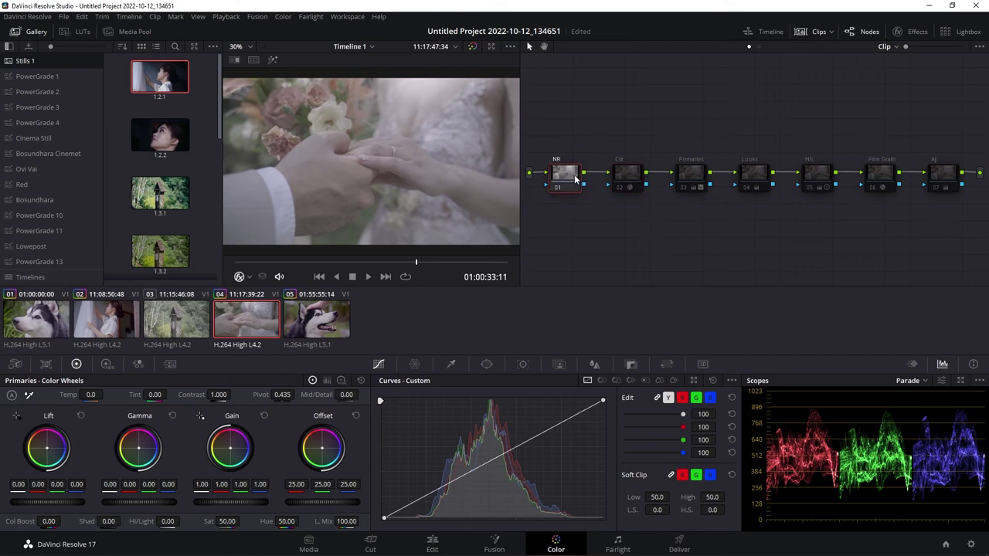
pyautogui.click(634, 176)
pyautogui.hotkey('ctrl', 'd')
pyautogui.click(910, 31)
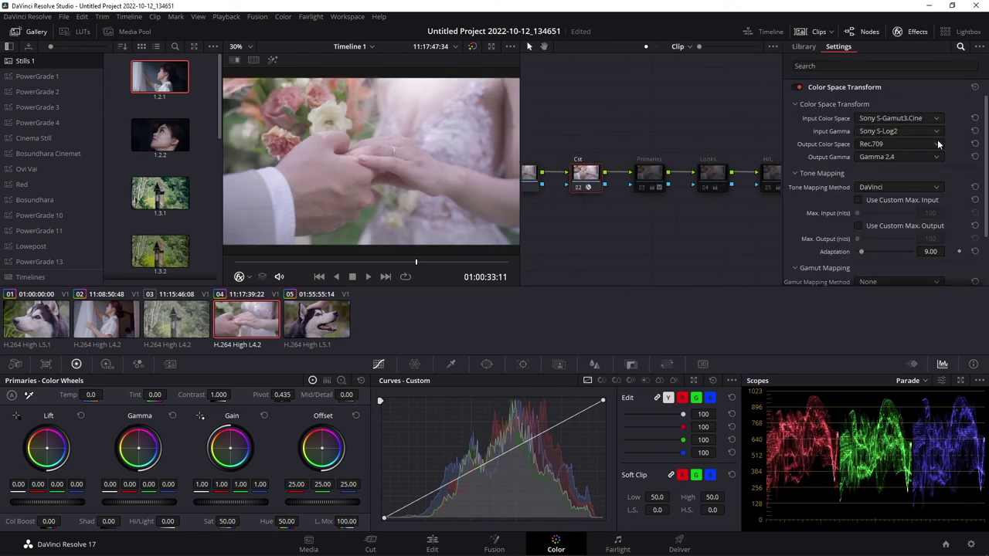
pyautogui.click(901, 34)
# Re-enable the Primaries, Looks and H/L nodes, toggling H/L to compare.
pyautogui.click(692, 178)
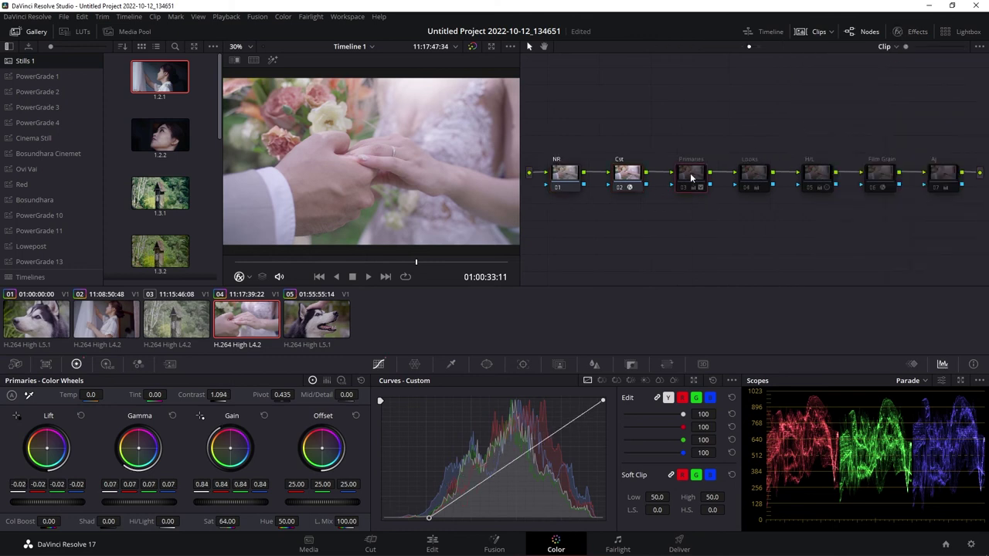
pyautogui.hotkey('ctrl', 'd')
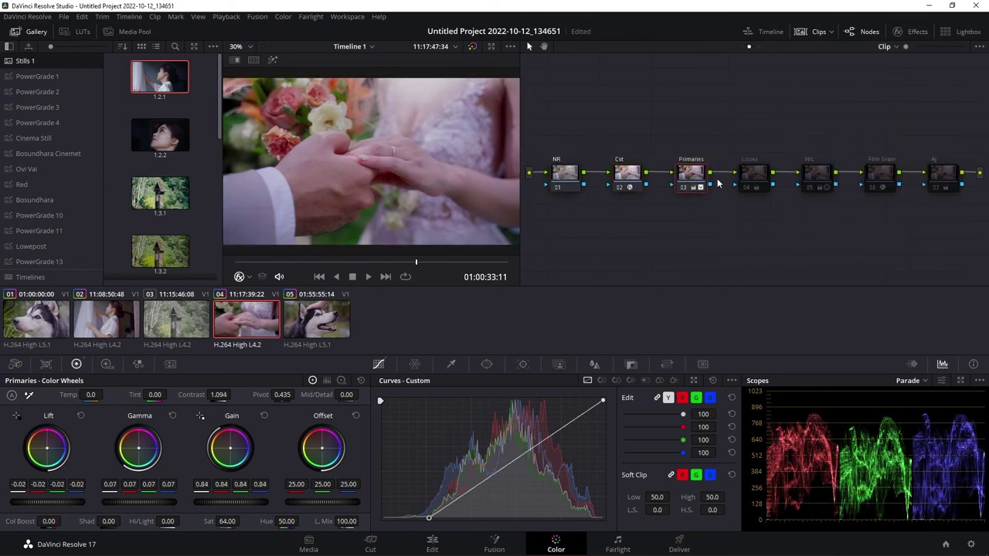
pyautogui.click(754, 176)
pyautogui.hotkey('ctrl', 'd')
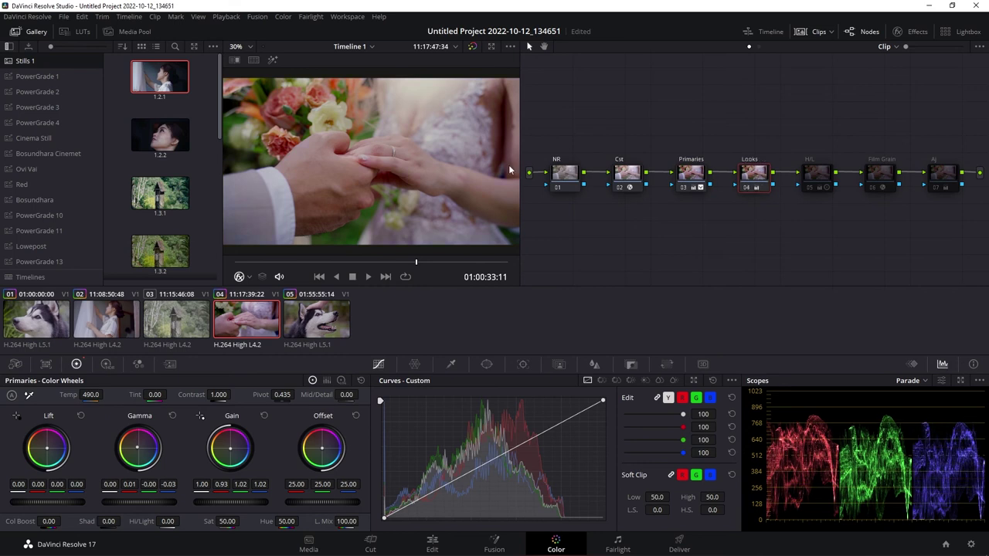
pyautogui.click(816, 179)
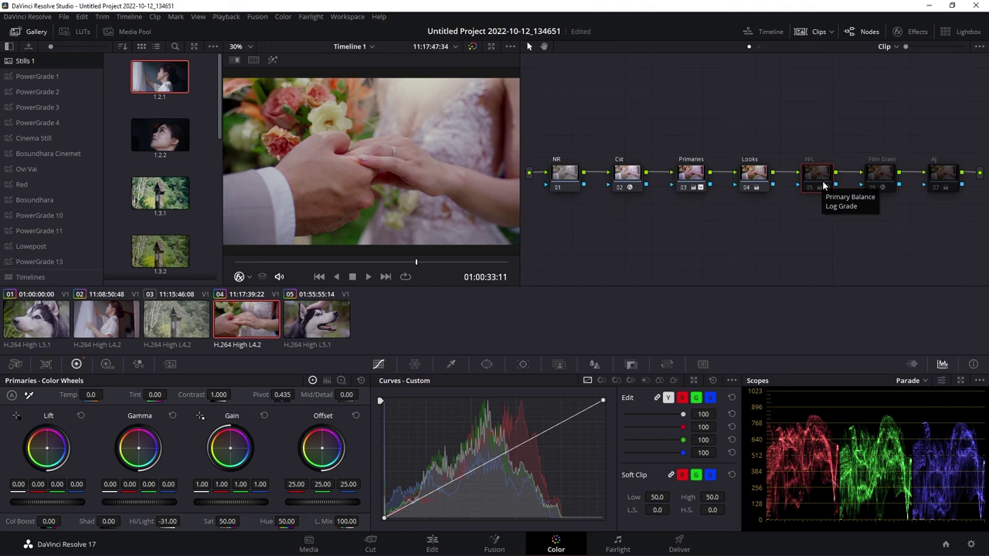
pyautogui.hotkey('ctrl', 'd')
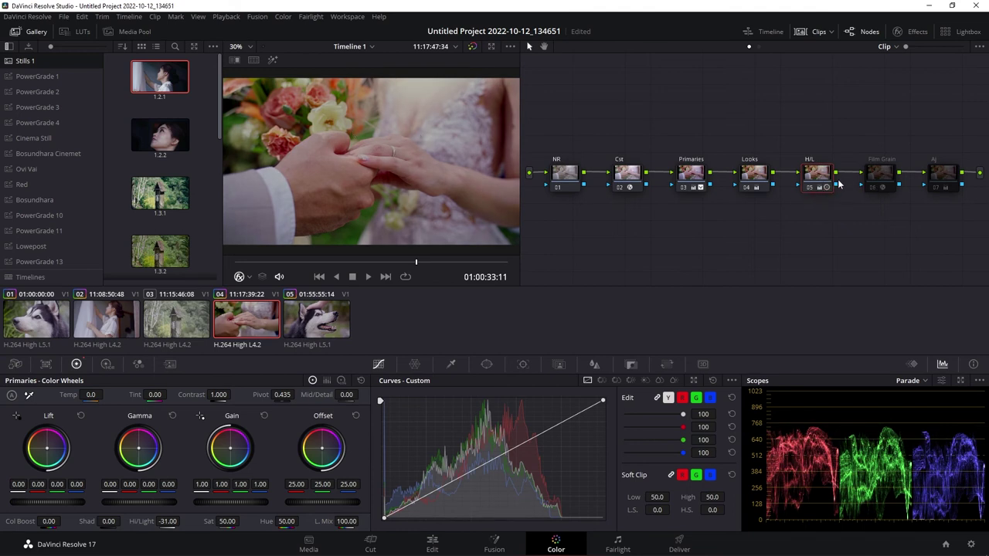
pyautogui.hotkey('ctrl', 'd')
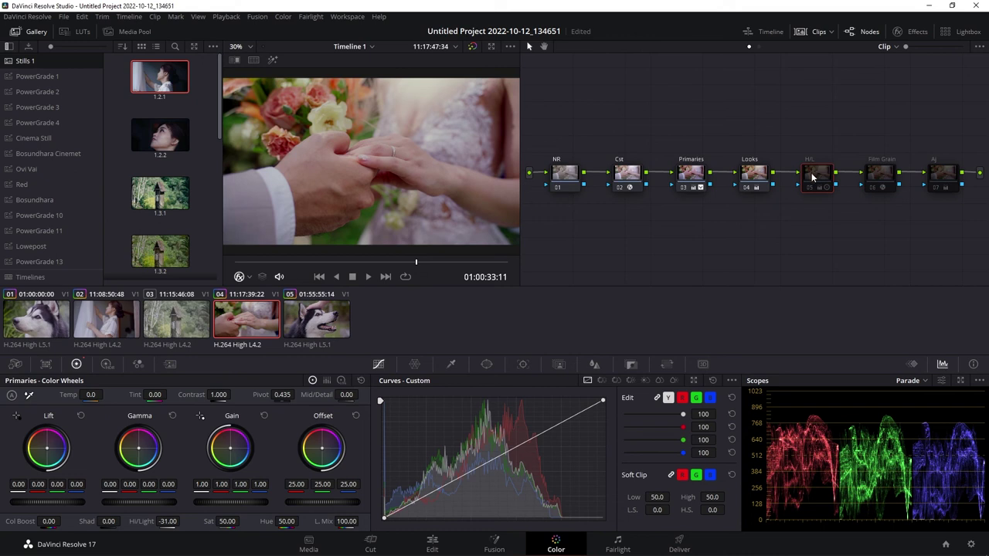
pyautogui.hotkey('ctrl', 'd')
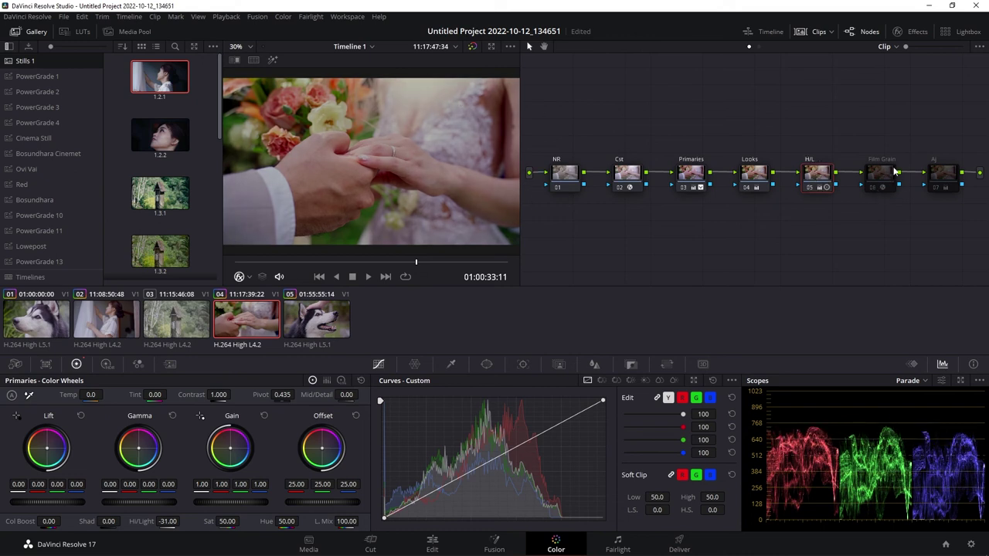
# Re-enable the Film Grain node and preview the graded clip full screen.
pyautogui.click(877, 174)
pyautogui.hotkey('ctrl', 'd')
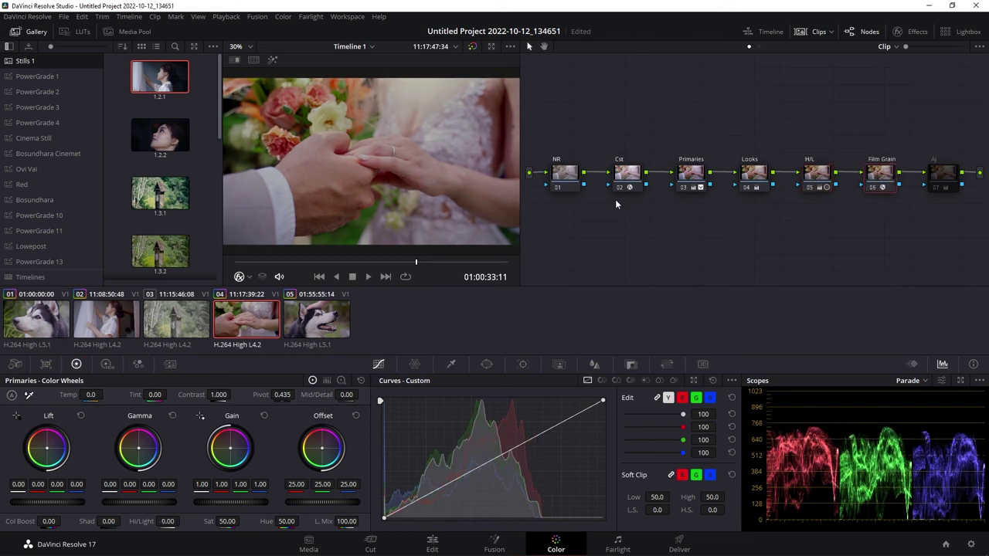
pyautogui.hotkey('ctrl', 'f')
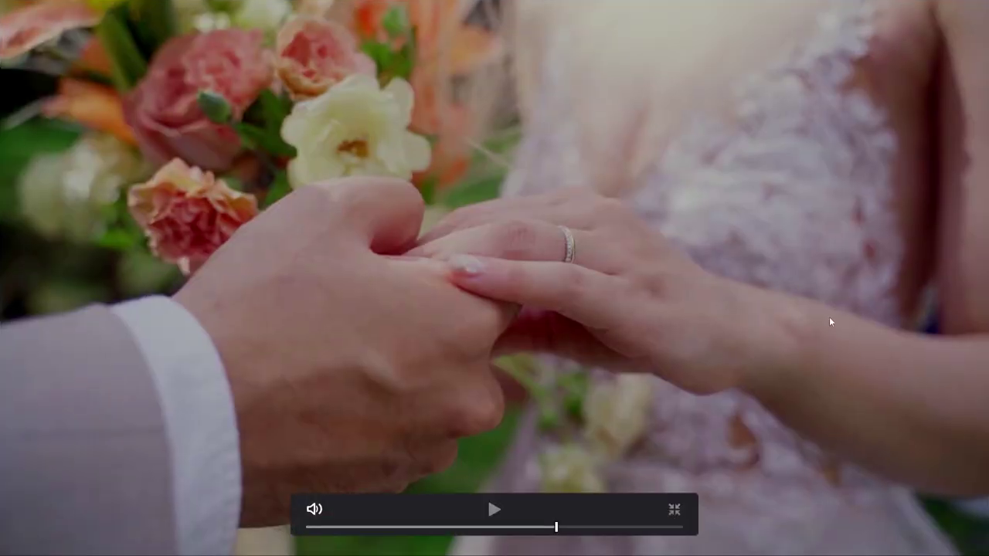
pyautogui.press('Escape')
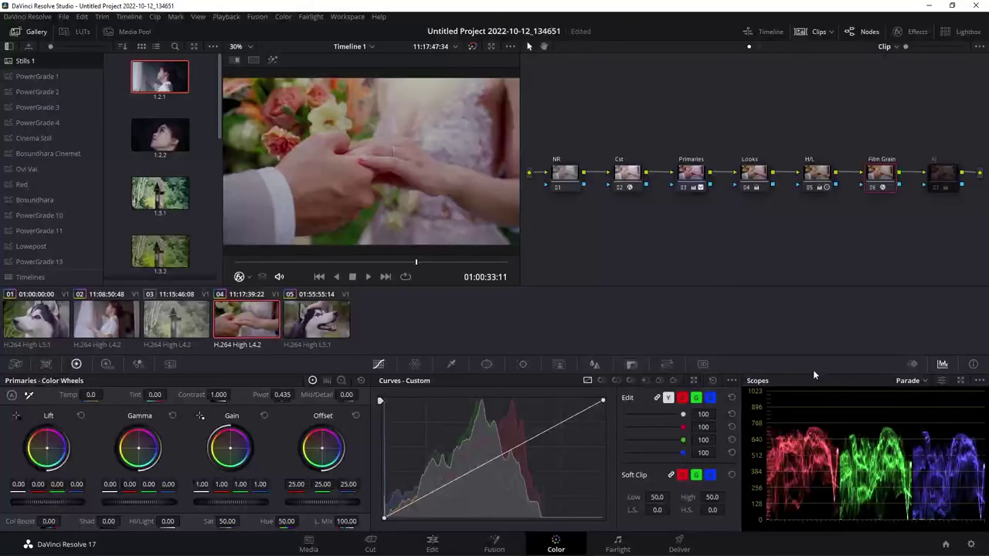
pyautogui.click(942, 181)
# Re-enable the Aj node and save the project.
pyautogui.hotkey('ctrl', 'd')
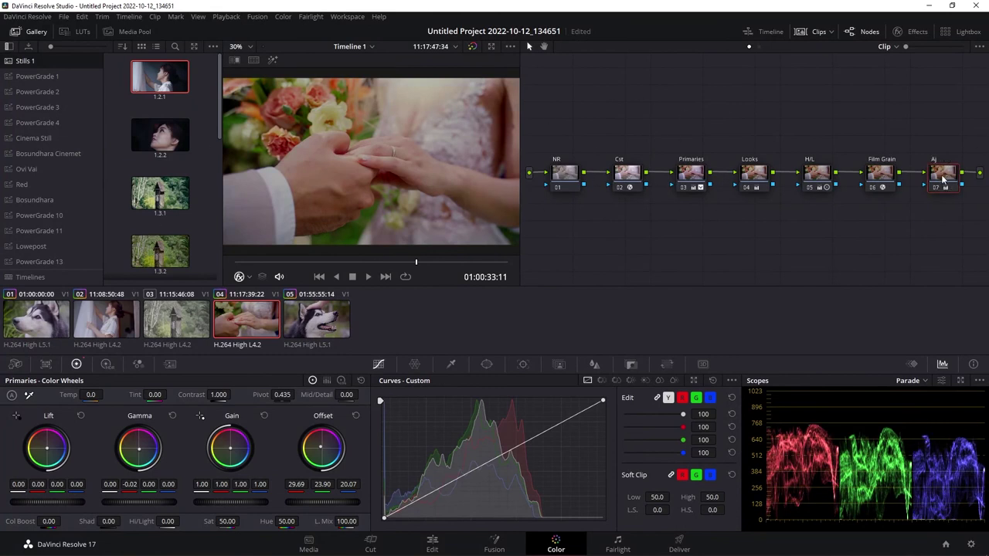
pyautogui.hotkey('ctrl', 's')
pyautogui.rightClick(938, 186)
pyautogui.click(803, 184)
# Compare the grade against the original in Split Screen, then turn the comparison off.
pyautogui.rightClick(329, 112)
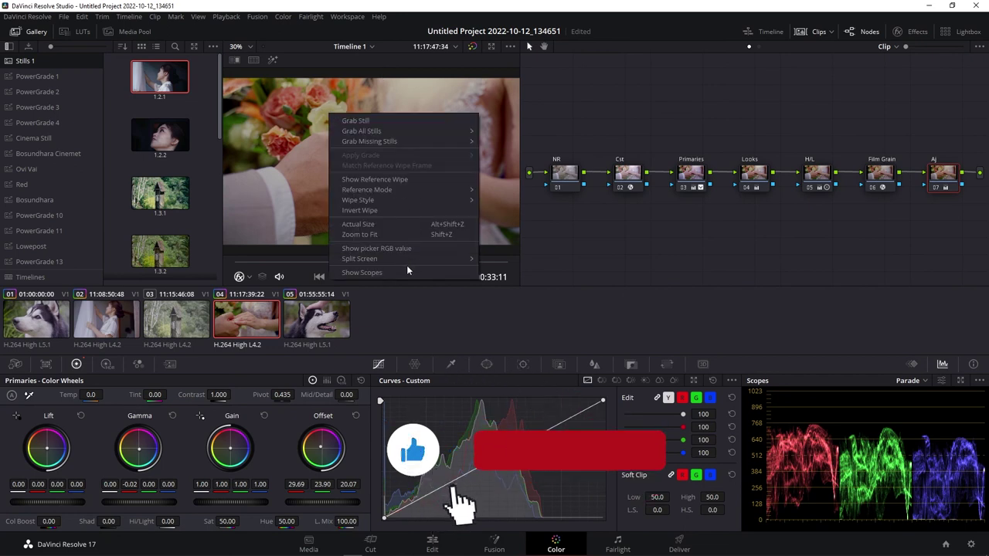
pyautogui.moveTo(409, 260)
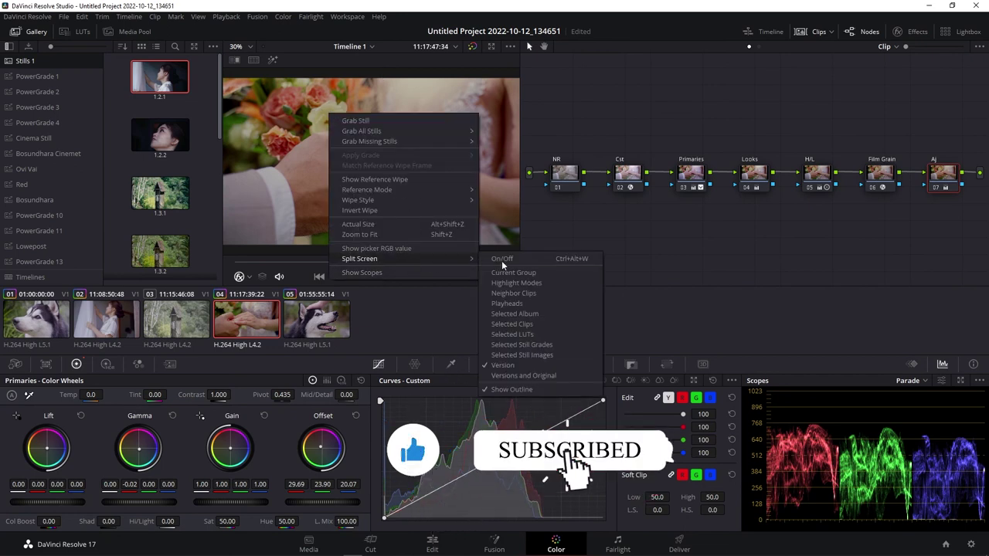
pyautogui.click(538, 377)
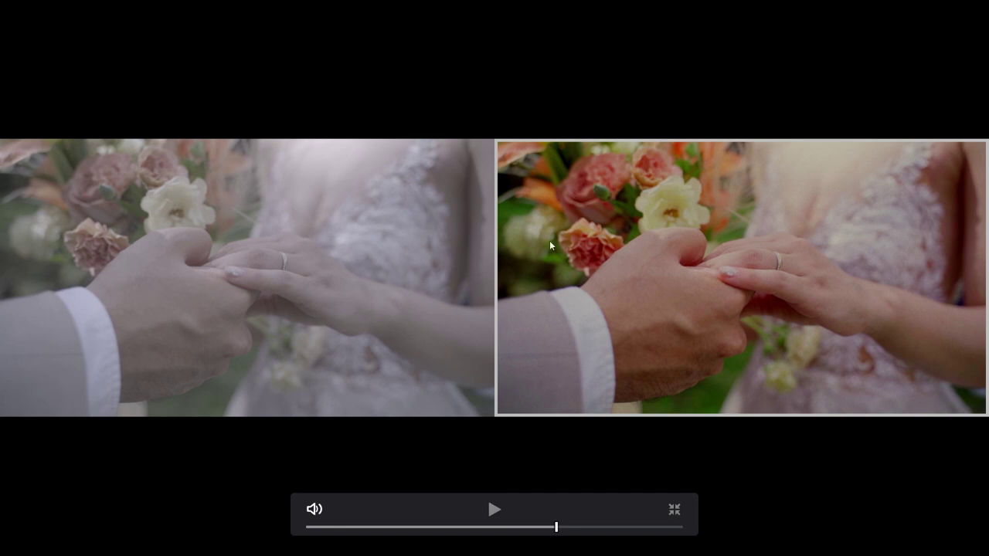
pyautogui.click(674, 511)
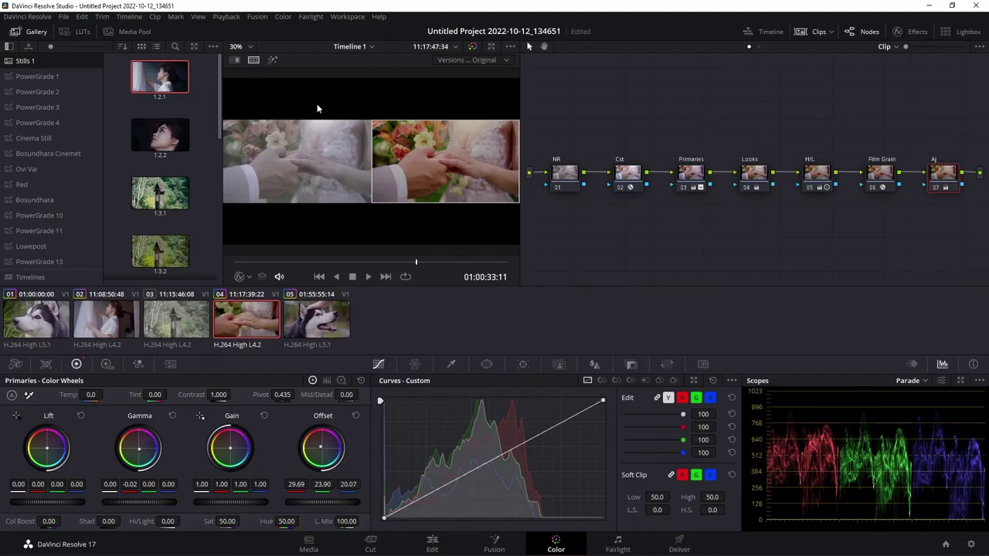
pyautogui.click(253, 60)
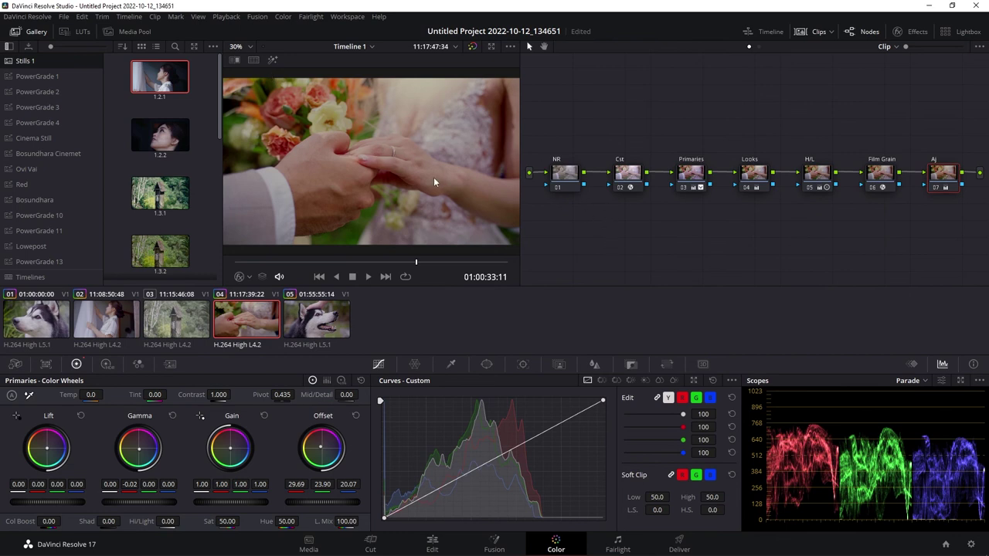
# Save the graded project and minimize DaVinci Resolve.
pyautogui.scroll(-1, 465, 161)
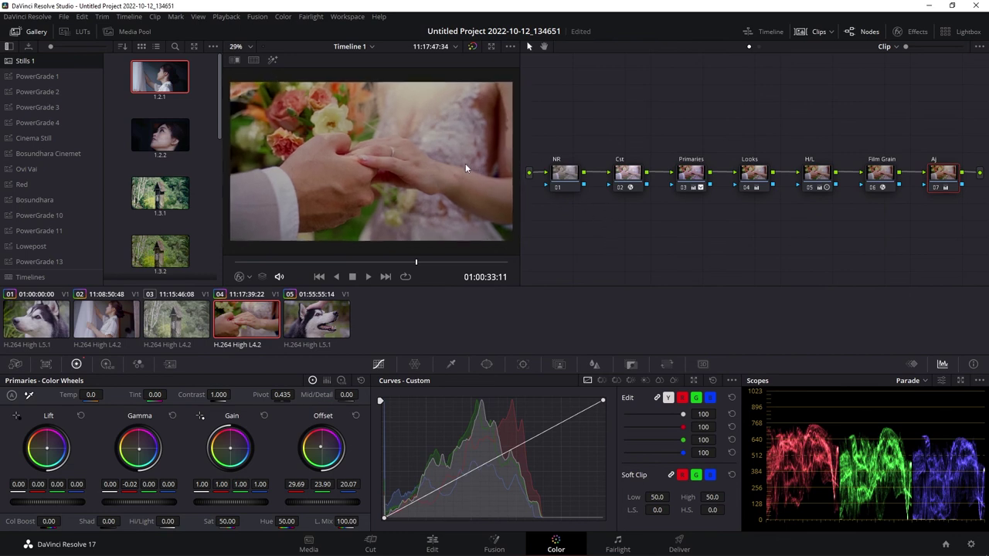
pyautogui.hotkey('ctrl', 's')
pyautogui.moveTo(566, 550)
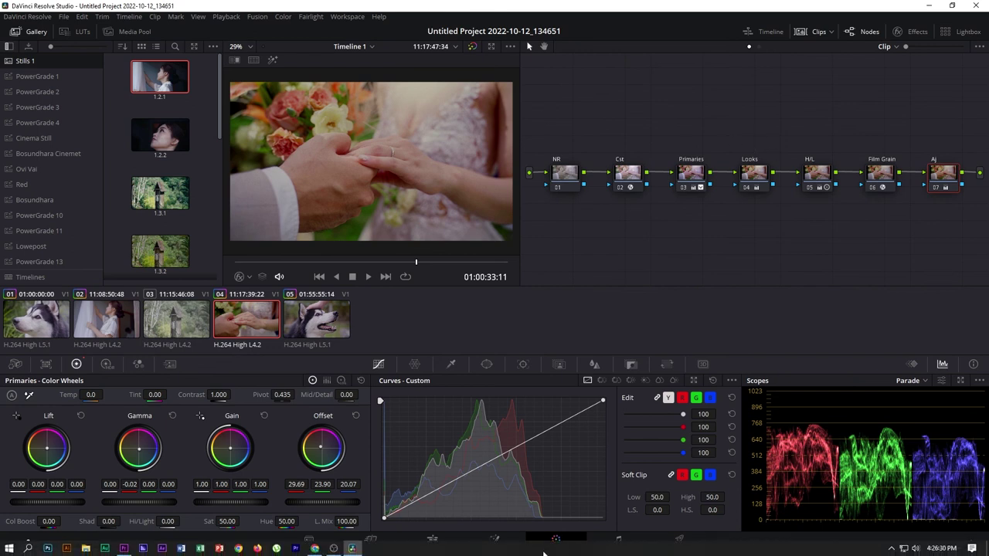
pyautogui.click(930, 5)
# Refresh the desktop twice.
pyautogui.rightClick(484, 132)
pyautogui.click(510, 165)
pyautogui.rightClick(372, 140)
pyautogui.click(398, 165)
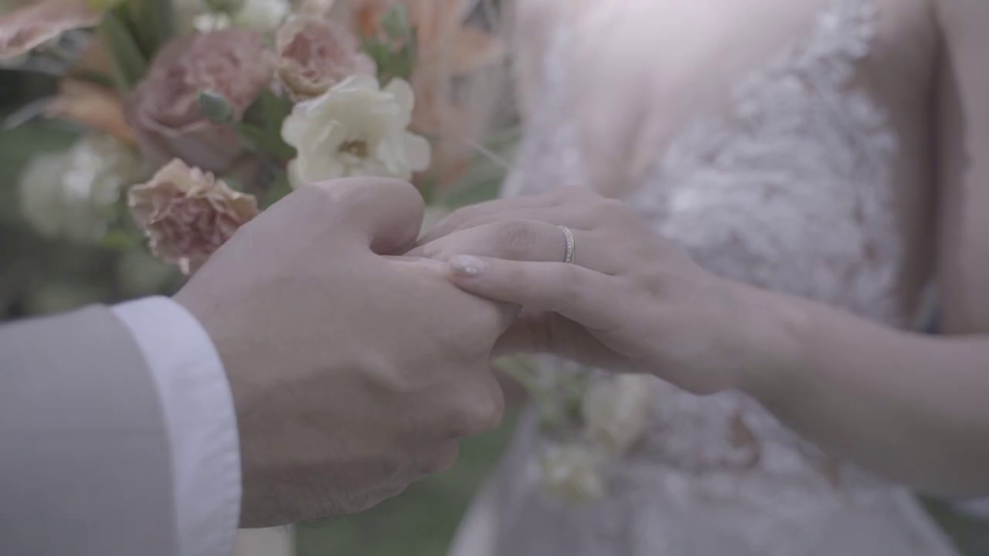